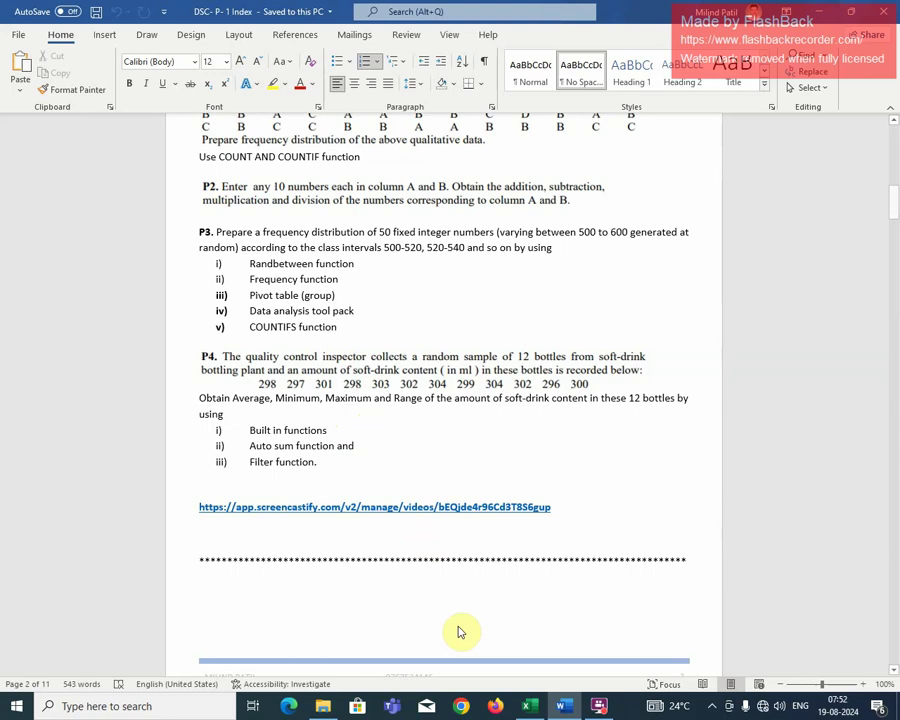
Step: Switch from Word to the DSC - P - 1 Excel workbook showing the Sol 4 statistics
click(538, 708)
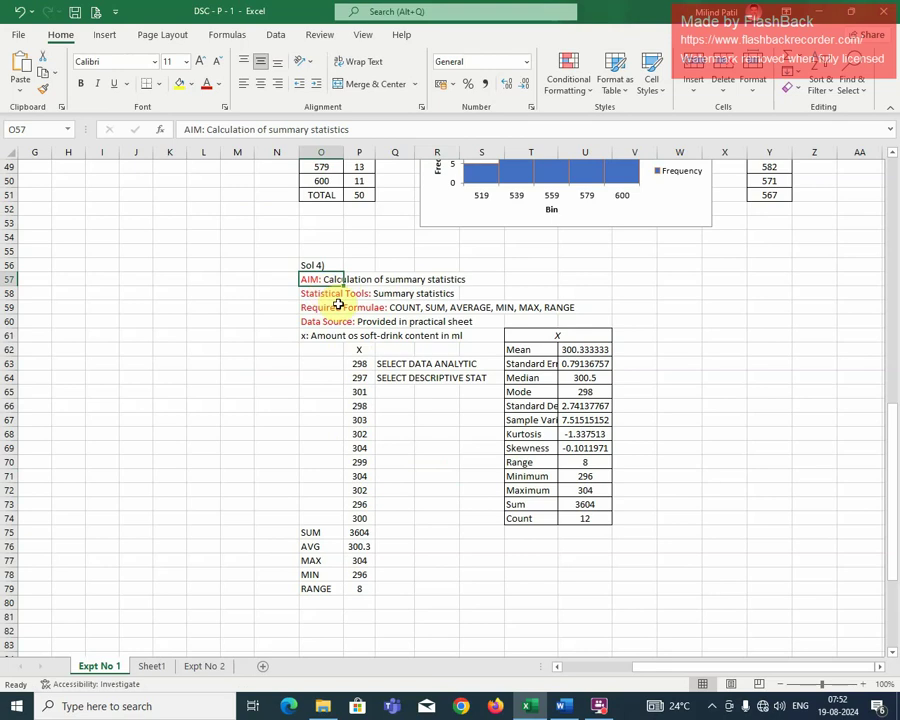
click(340, 308)
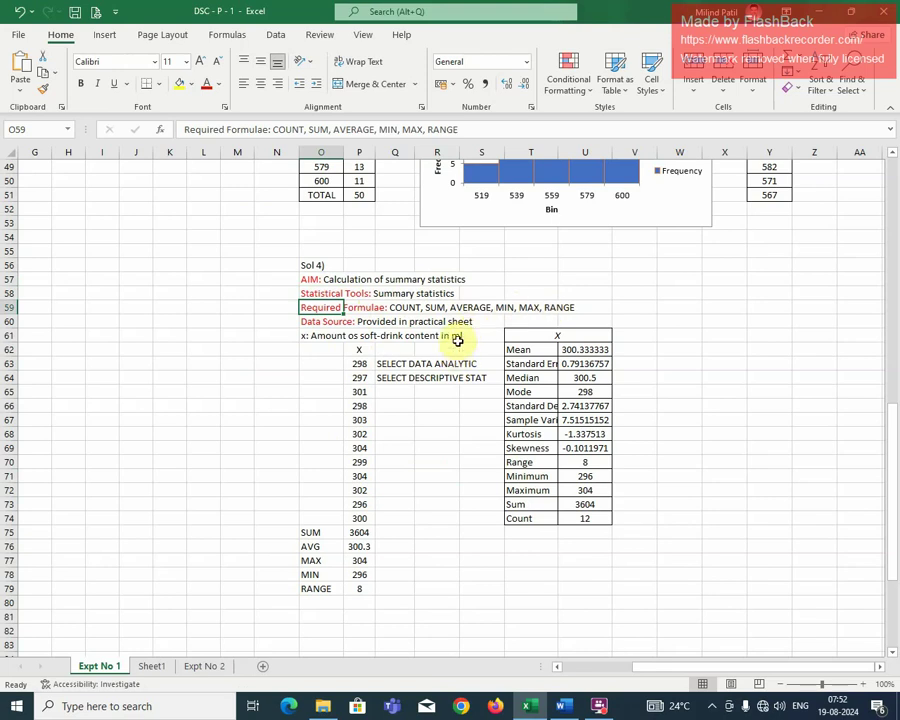
click(435, 448)
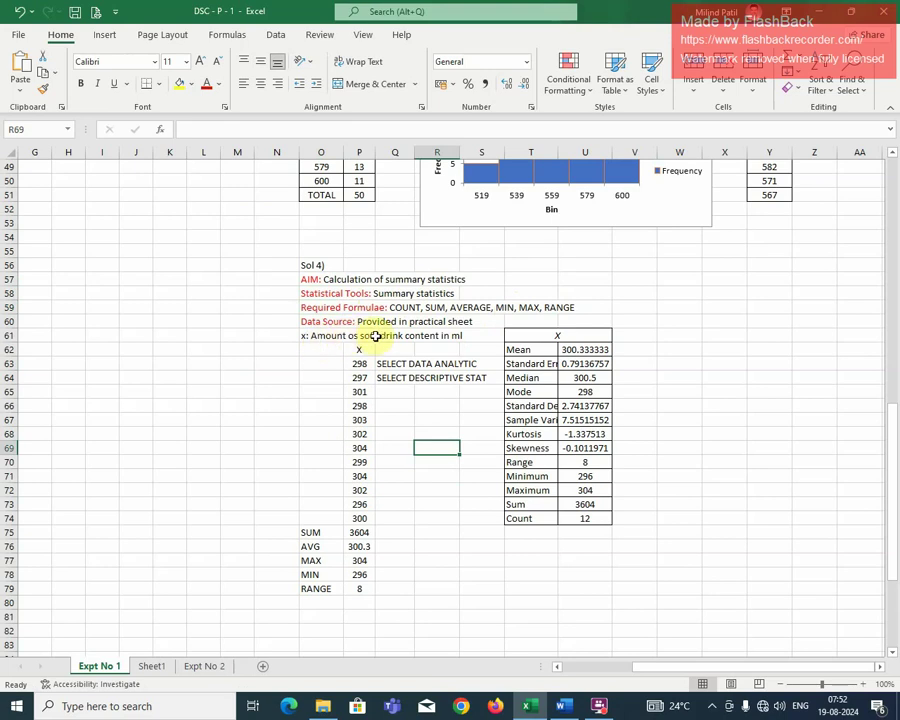
drag(359, 349, 357, 518)
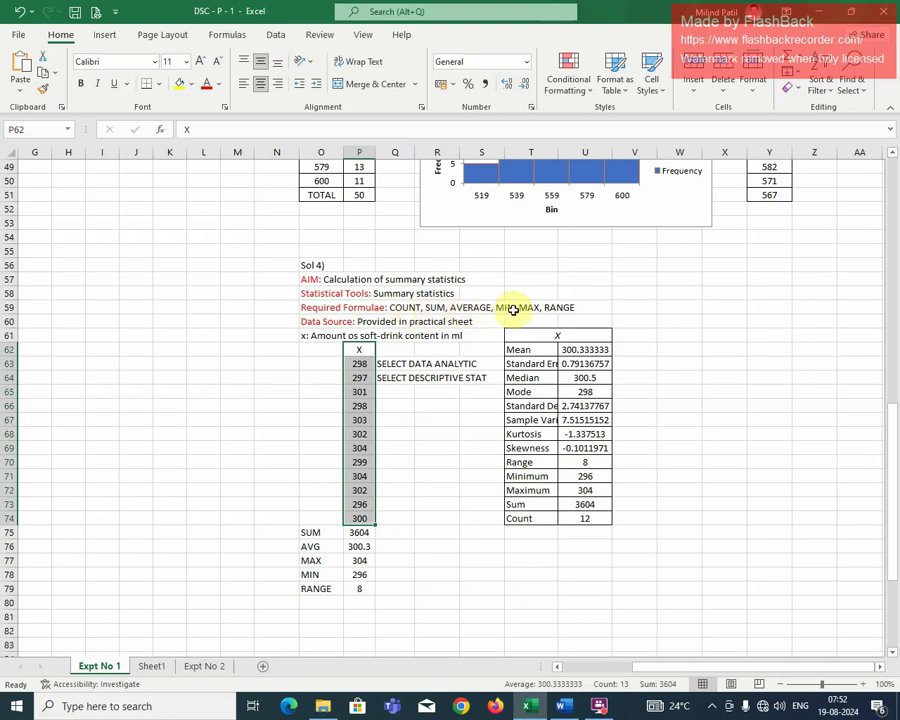
click(443, 558)
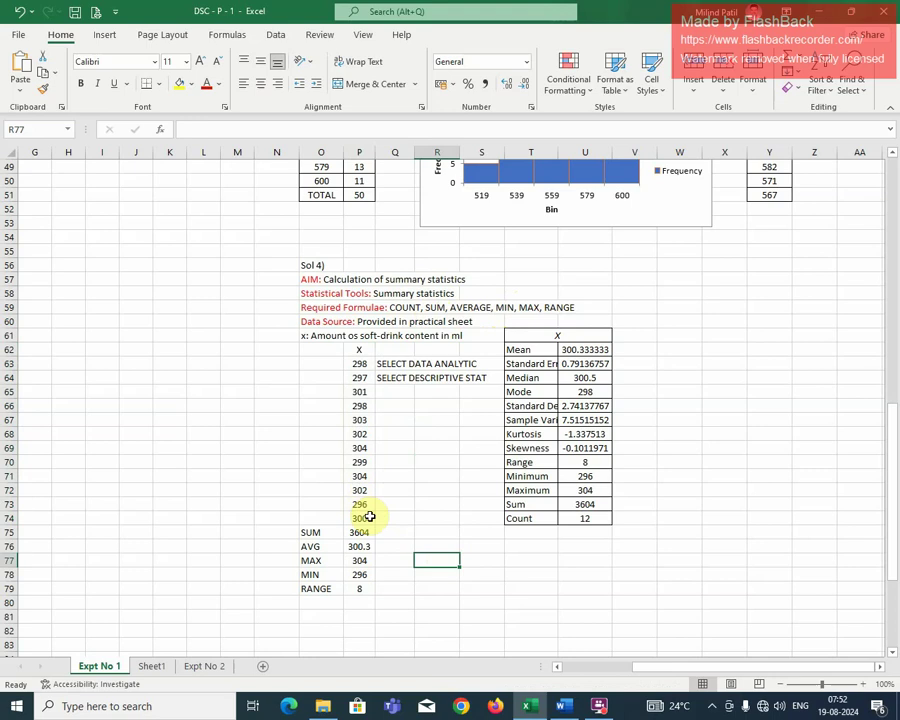
Step: Check the value count with =COUNT(P63:P74) in N67, centred, then delete it
click(275, 419)
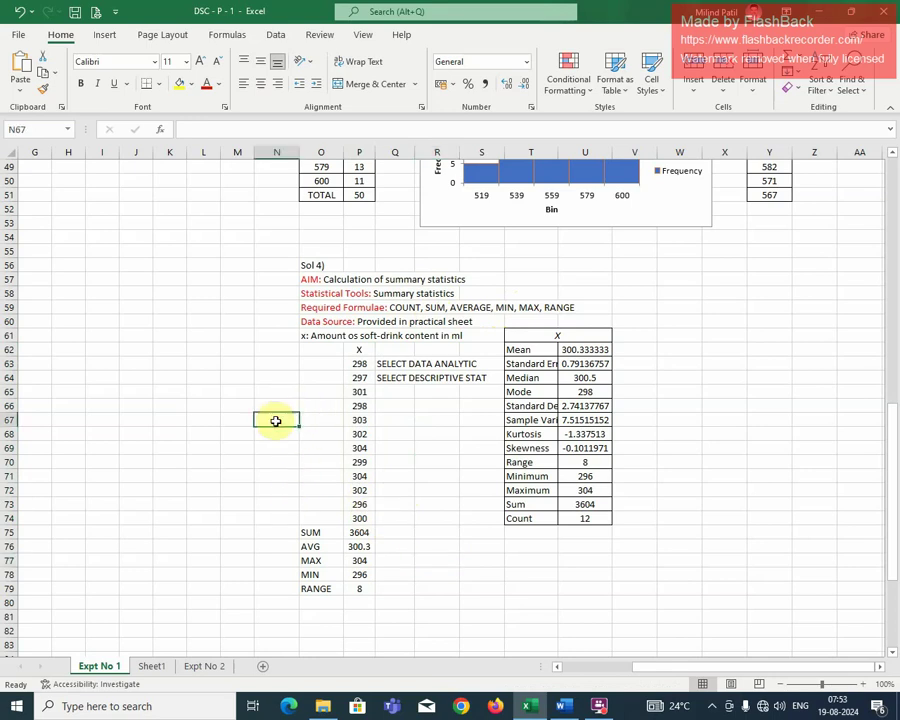
text(=count)
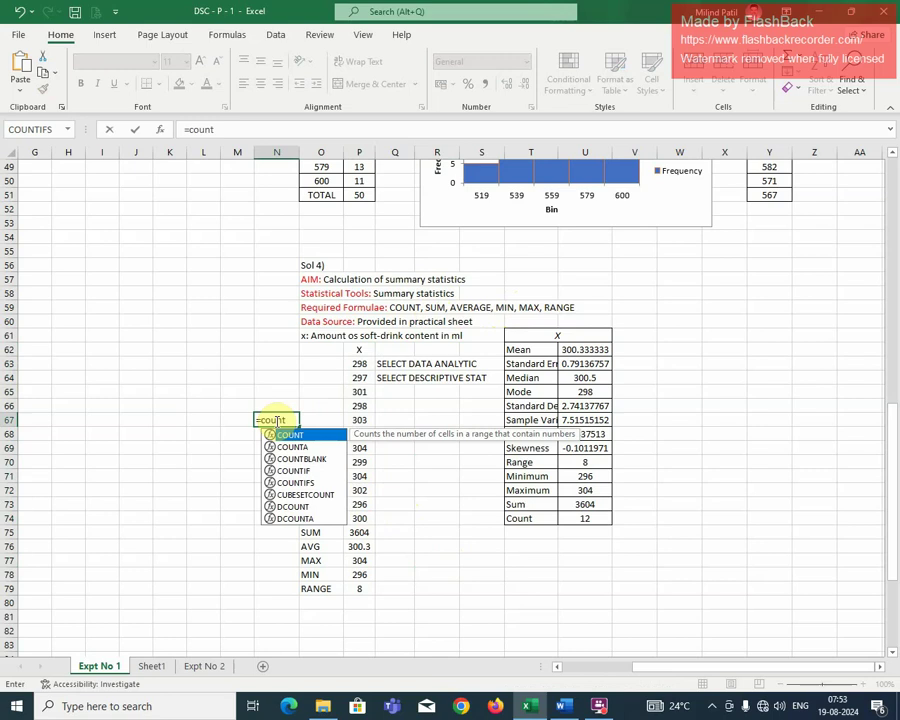
key(Tab)
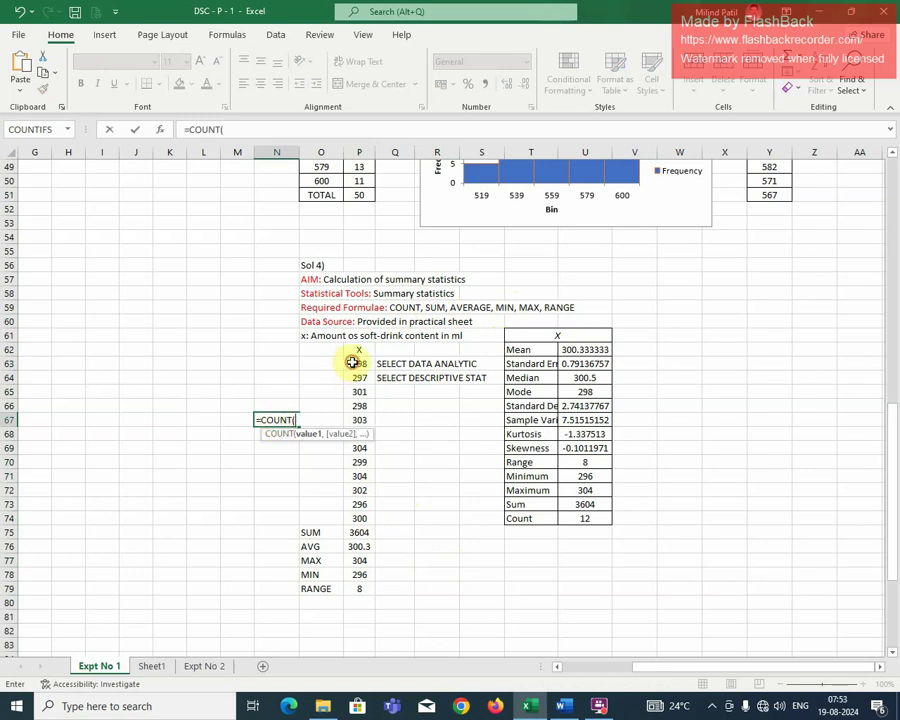
drag(355, 363, 355, 518)
text())
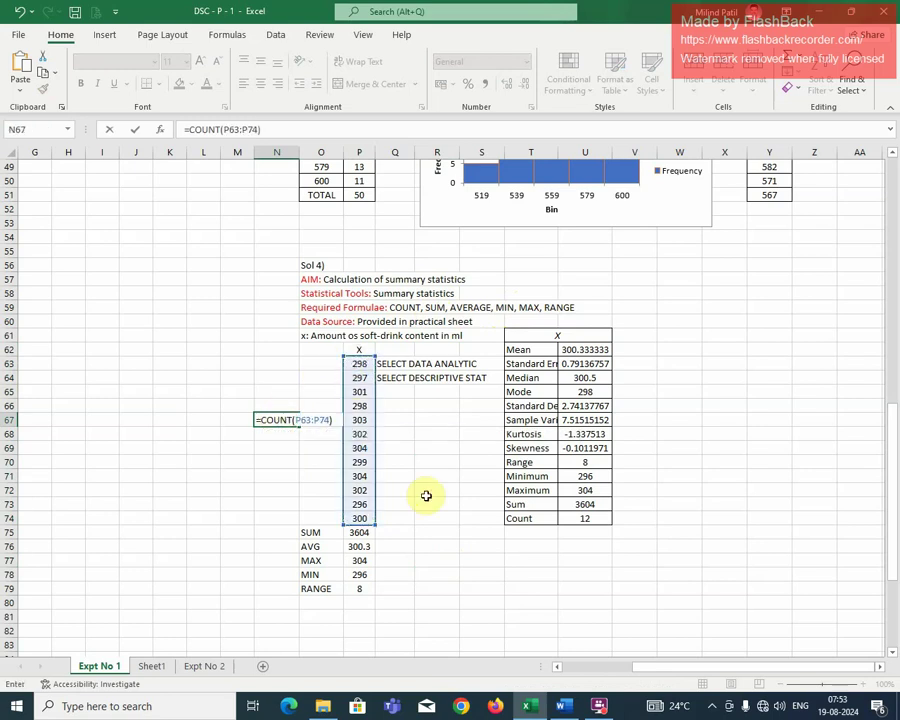
key(Return)
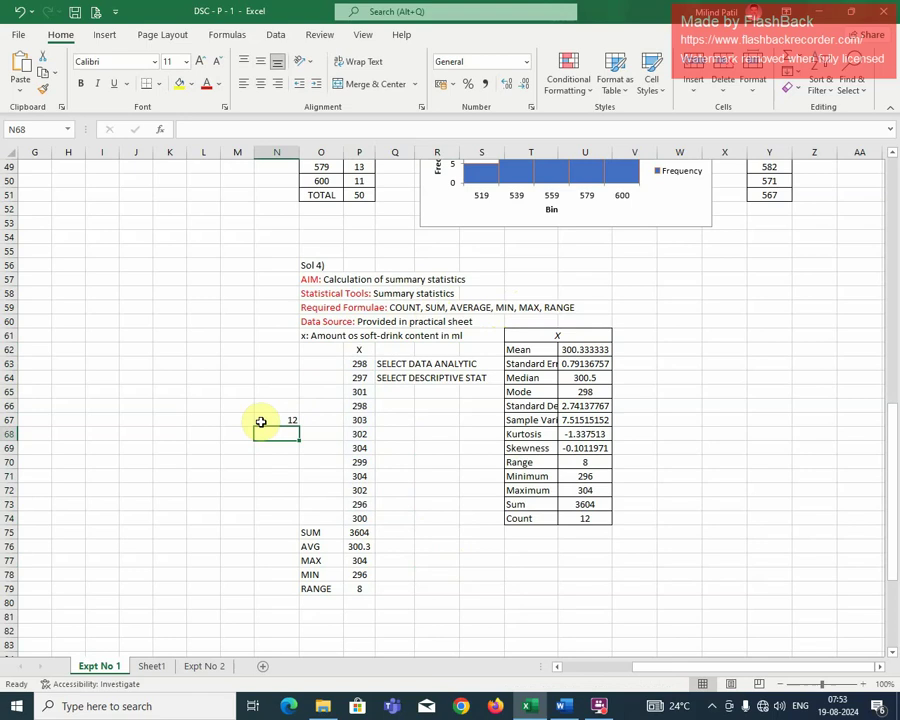
click(262, 420)
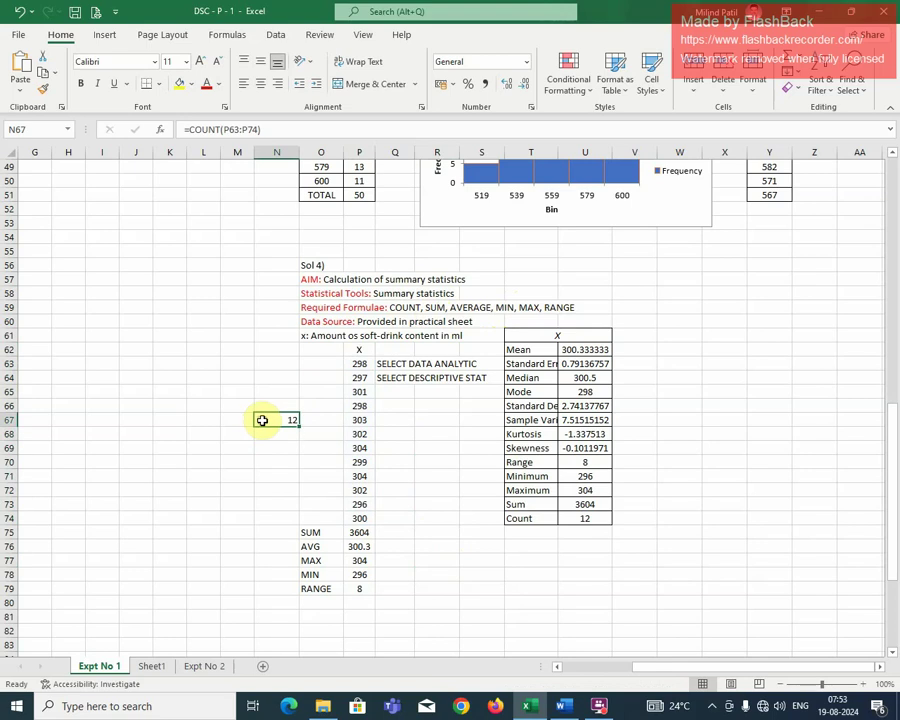
click(260, 83)
drag(264, 129, 178, 131)
key(ctrl+x)
click(237, 489)
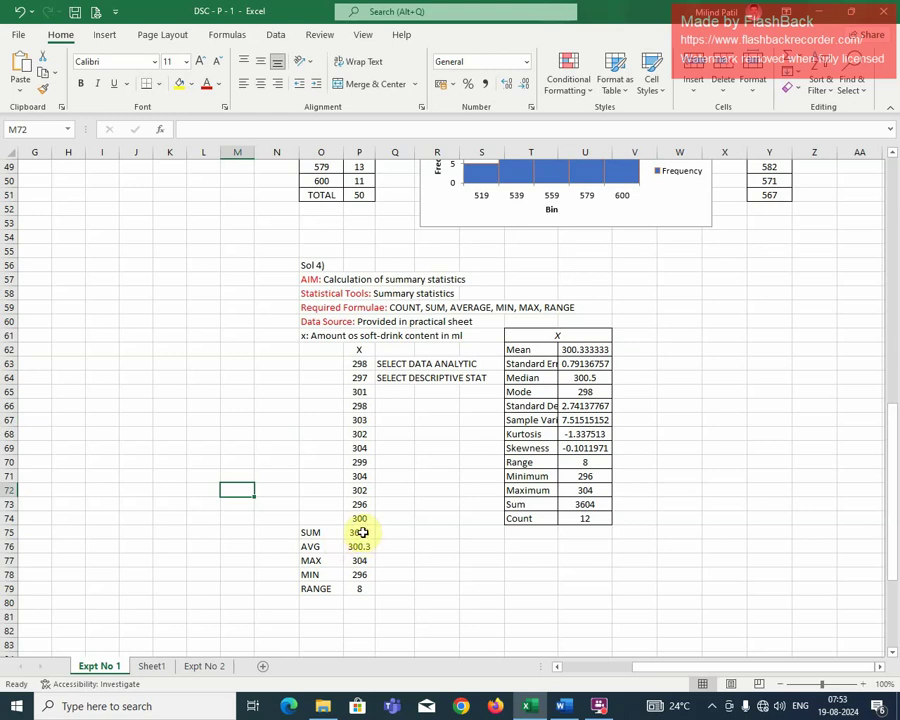
Step: Colour the SUM label and its 3604 total in O75:P75 red
click(358, 531)
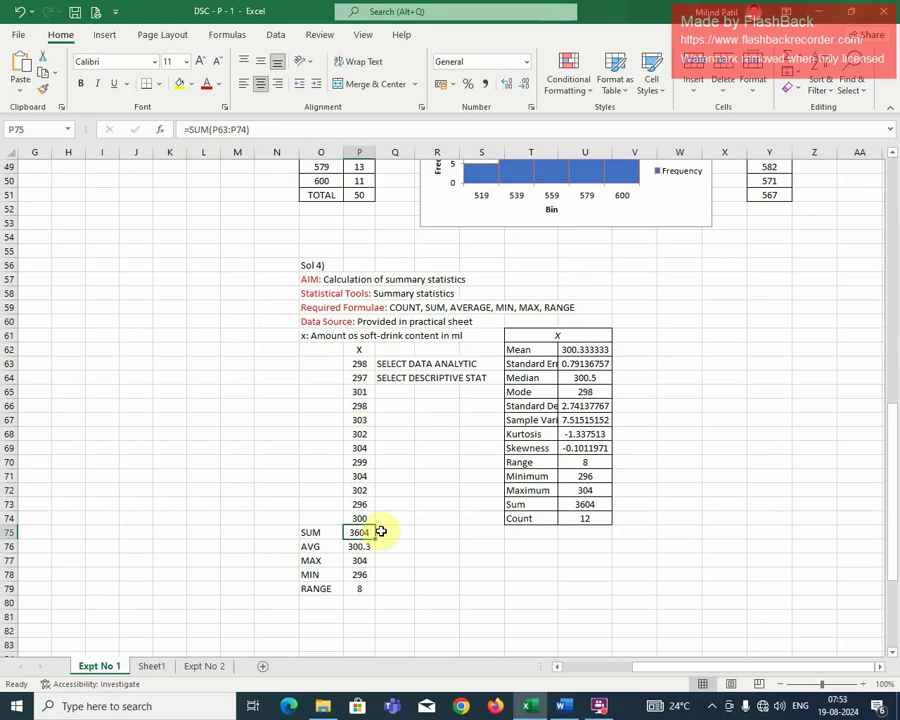
click(313, 531)
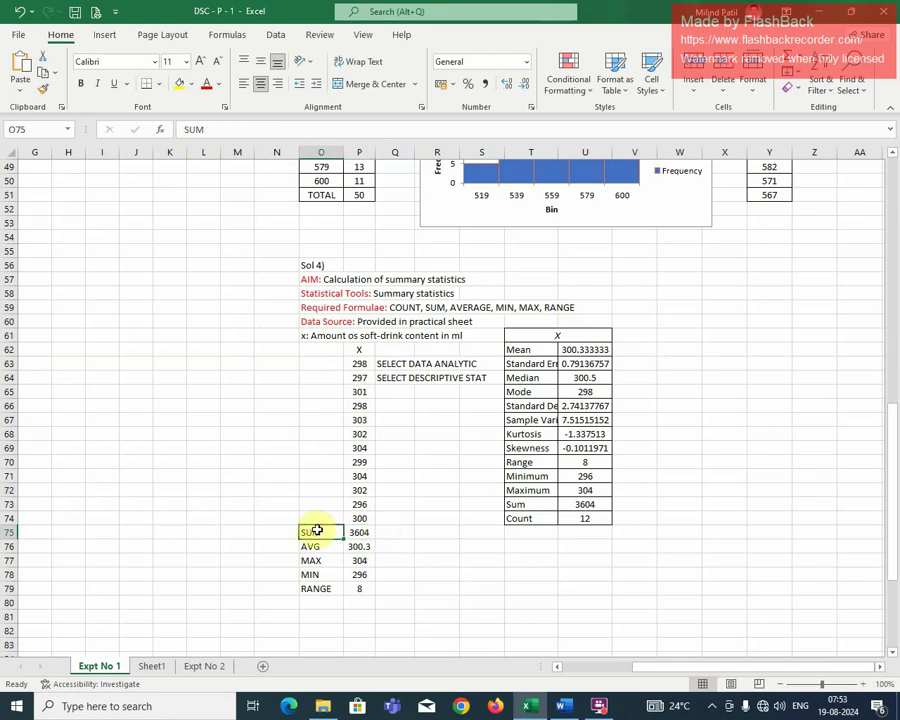
drag(340, 530, 352, 530)
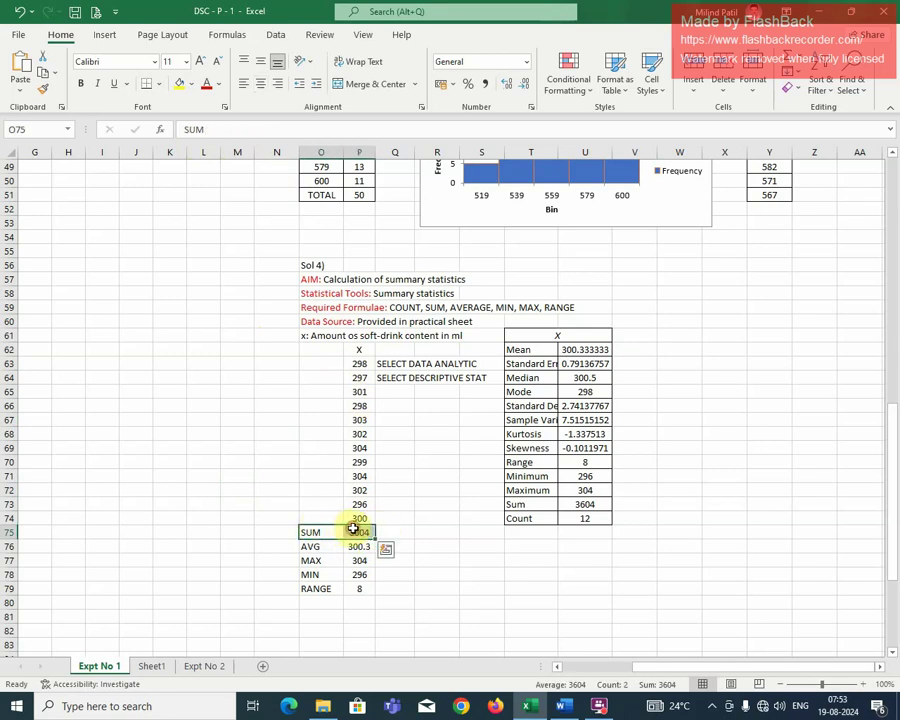
click(204, 83)
click(482, 588)
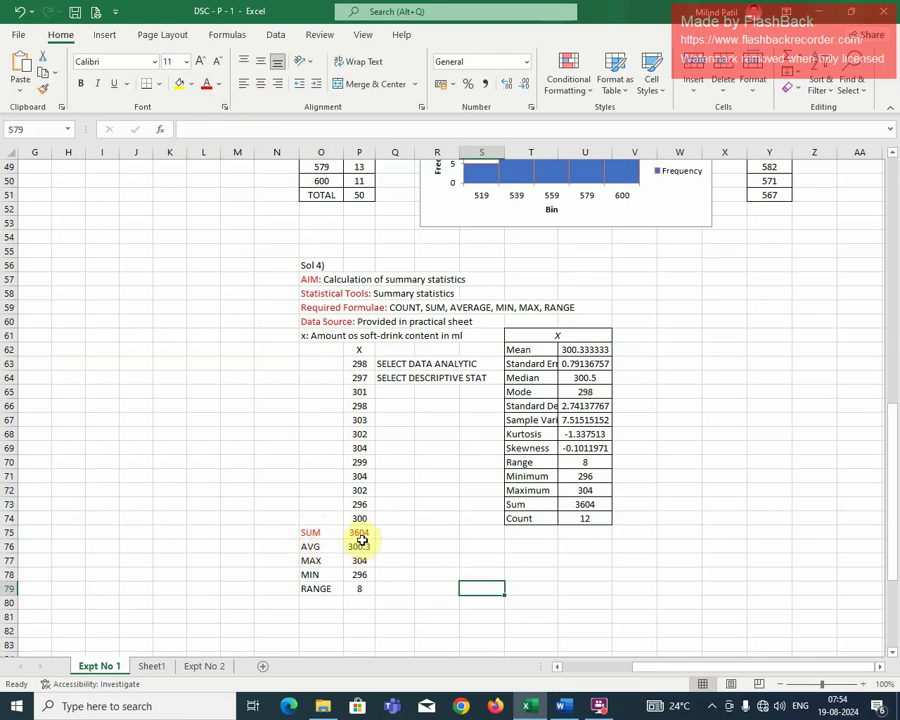
Step: Try =AVERAGE(P63:P74) in N67 as a check, then clear it
click(266, 421)
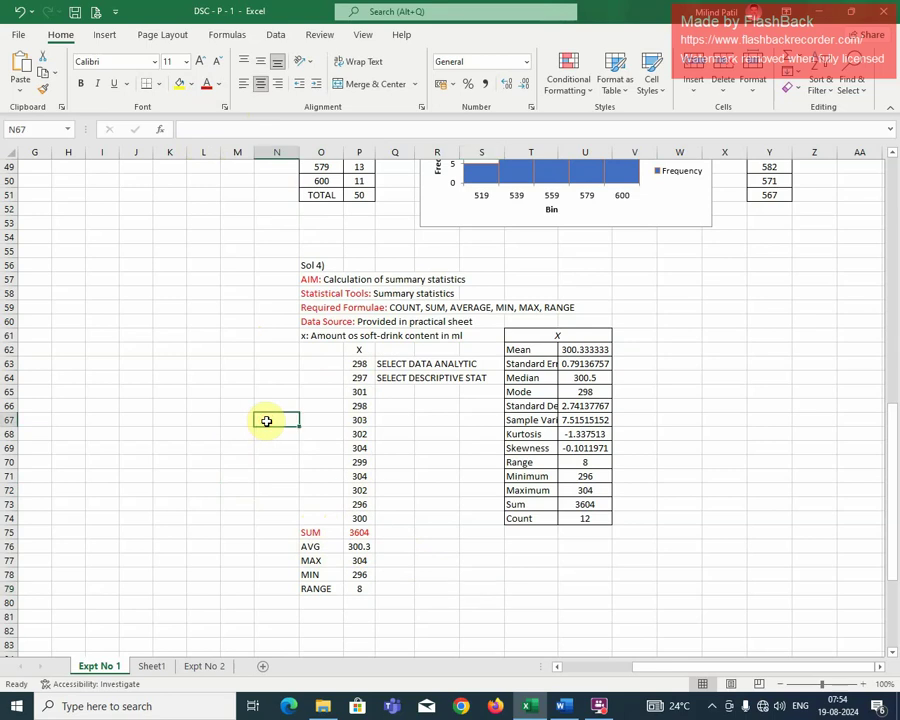
text(=ave)
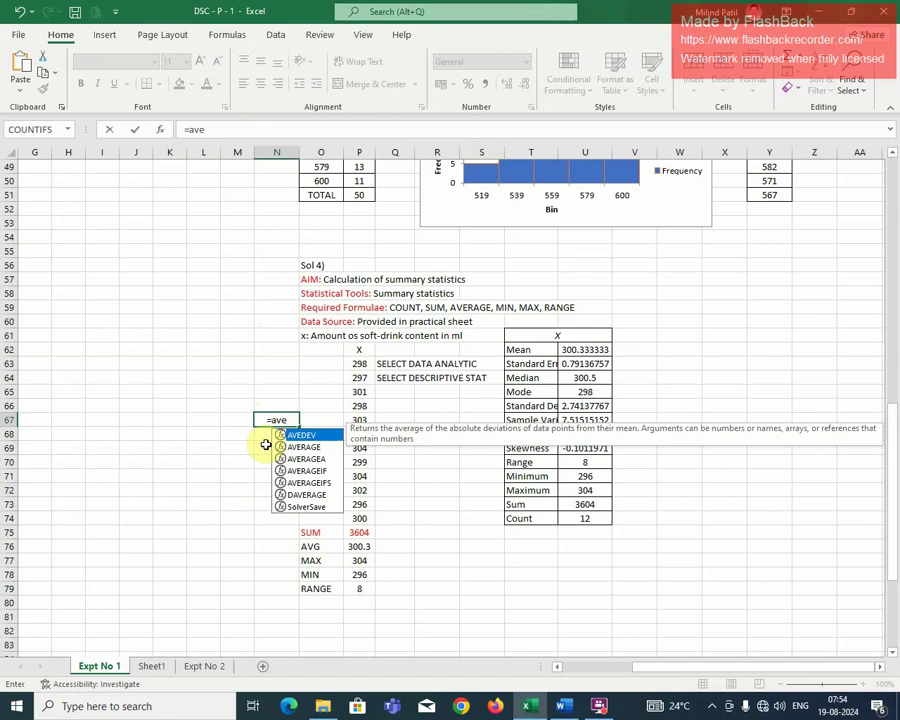
click(305, 447)
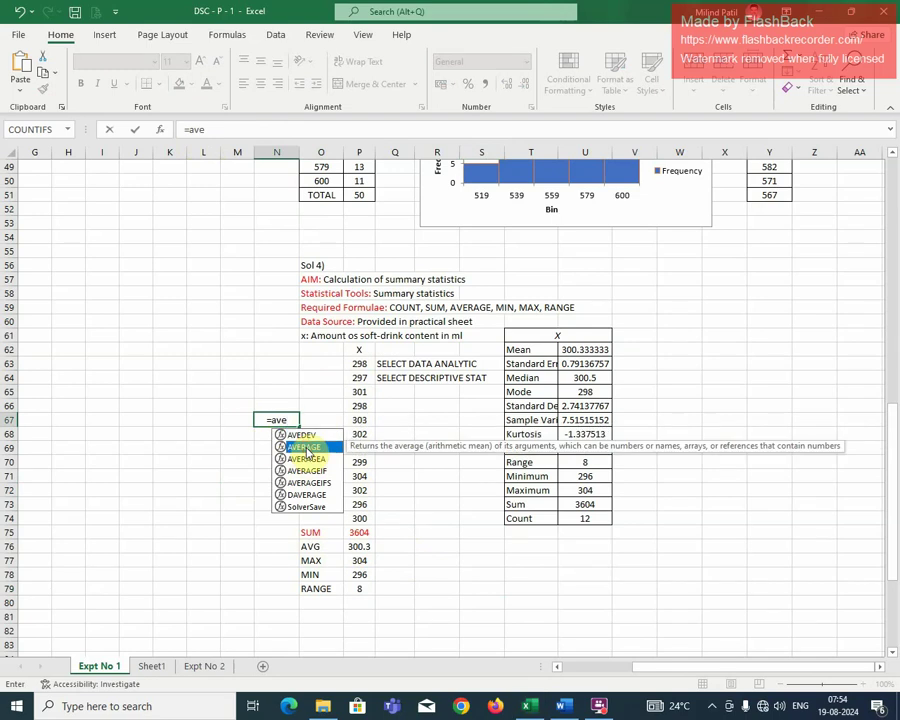
double_click(305, 447)
click(364, 369)
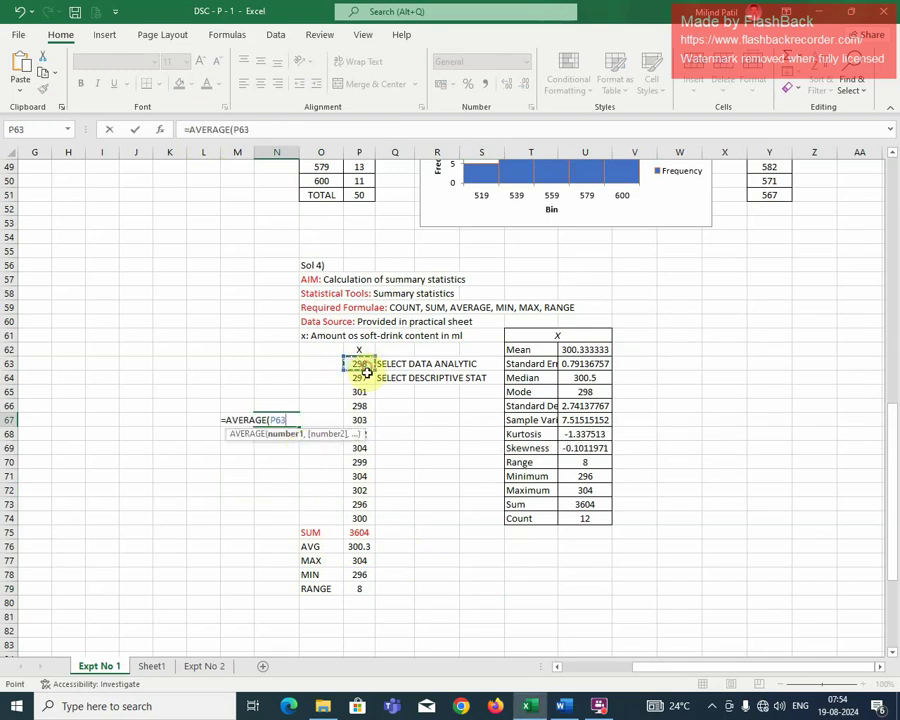
drag(366, 372, 364, 511)
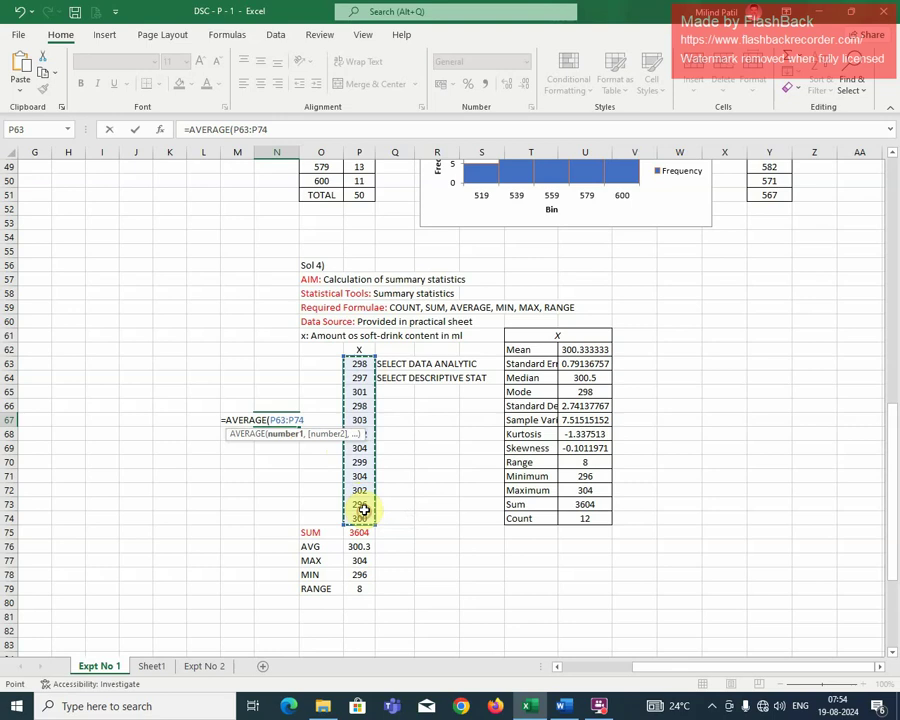
key(Return)
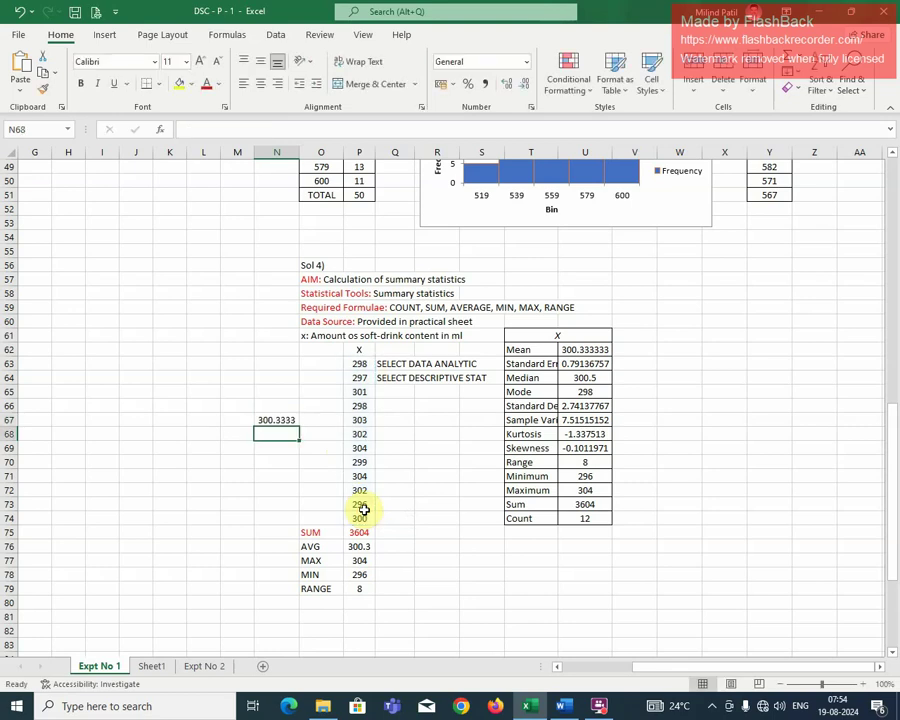
click(276, 420)
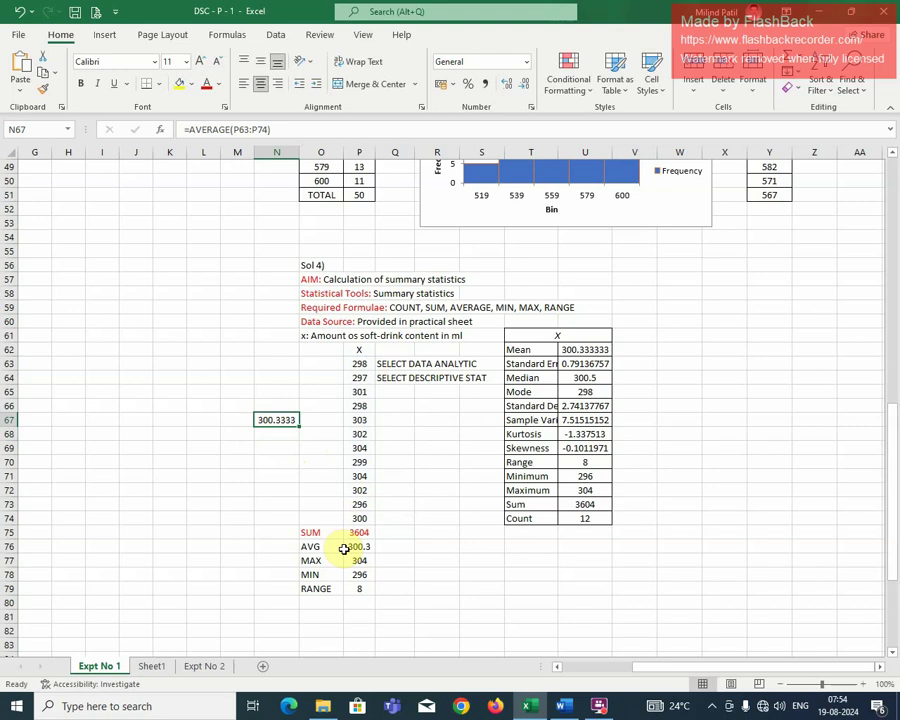
drag(313, 546, 356, 546)
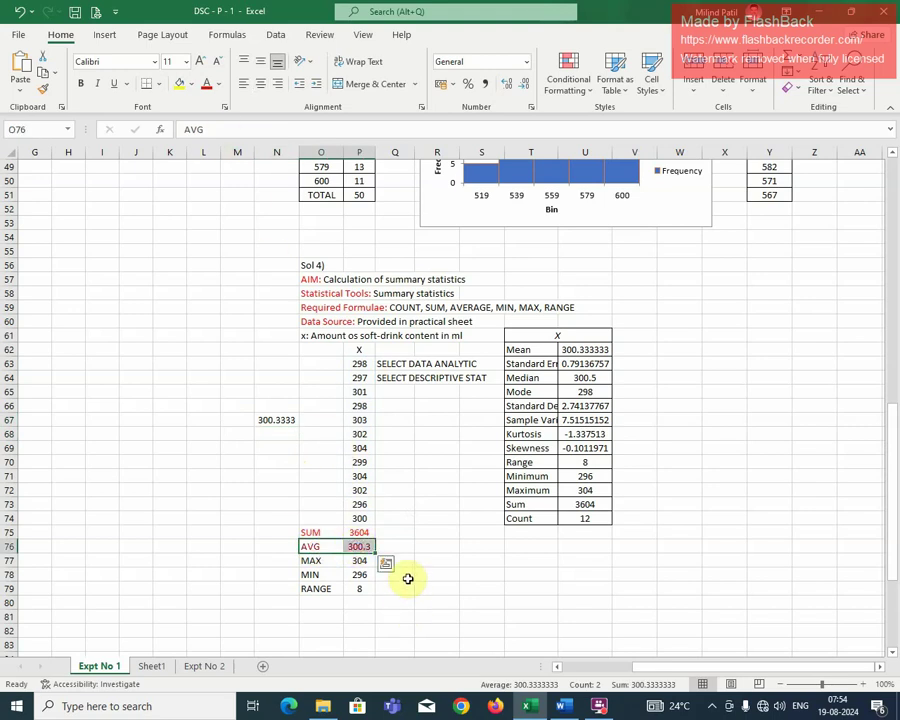
click(279, 421)
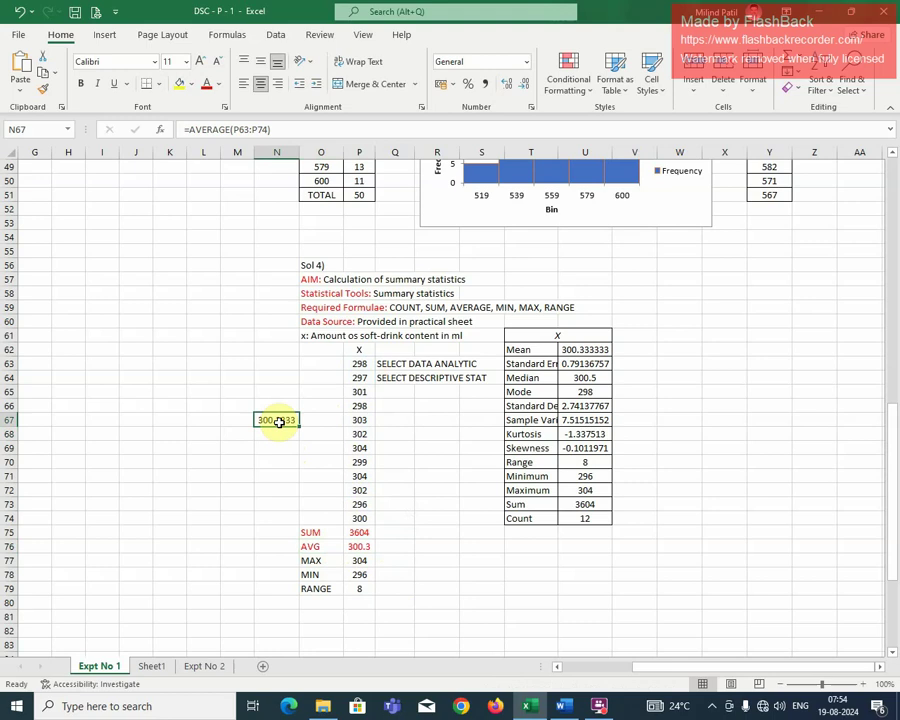
key(Delete)
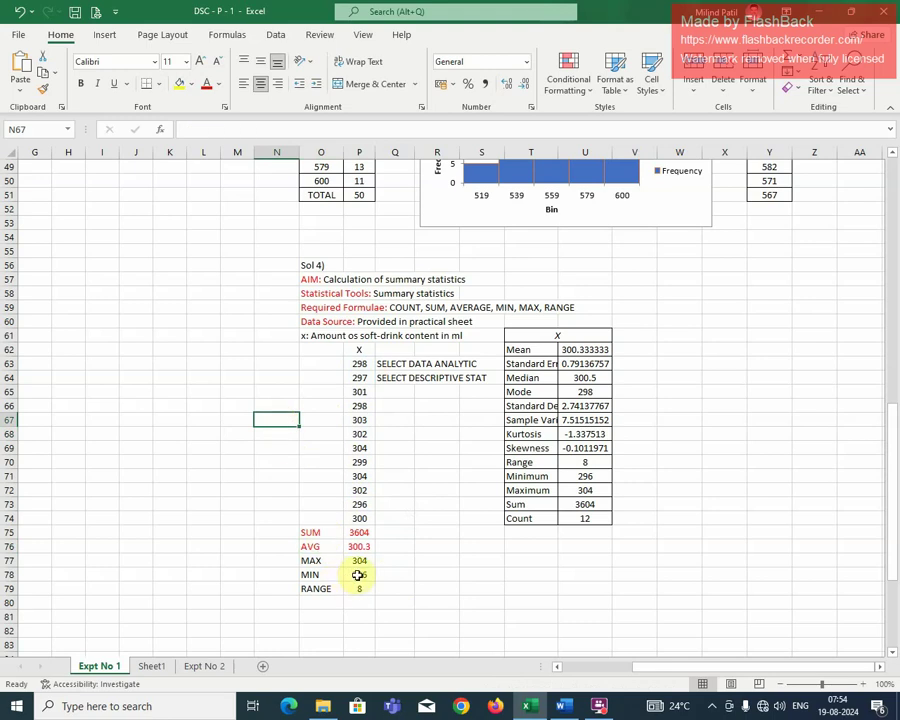
Step: Make the MAX, MIN and RANGE rows red, then test =304-296 in a spare cell
drag(312, 560, 358, 589)
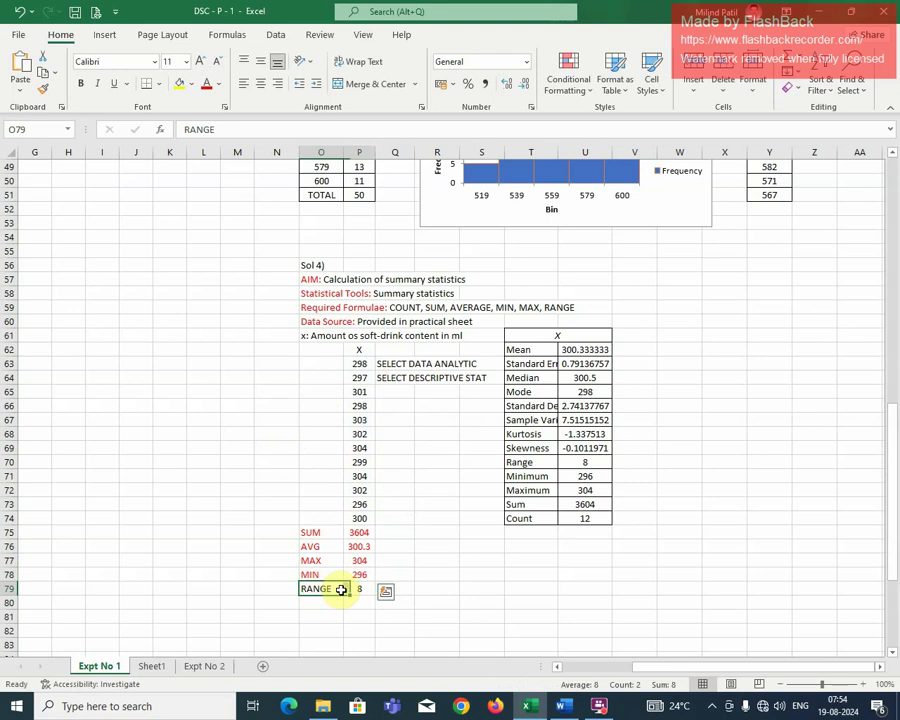
click(209, 86)
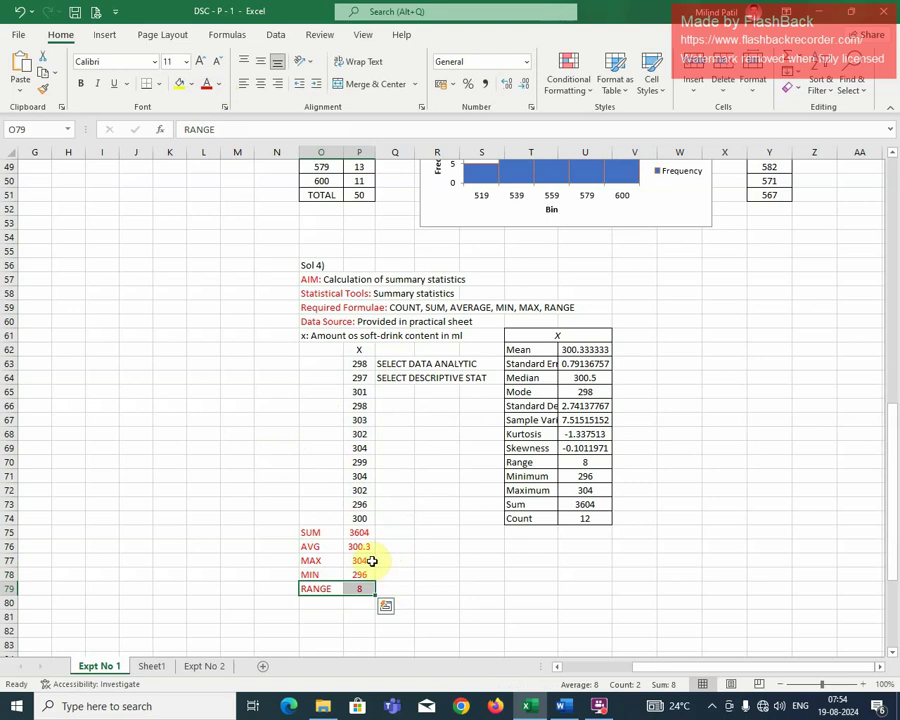
click(203, 519)
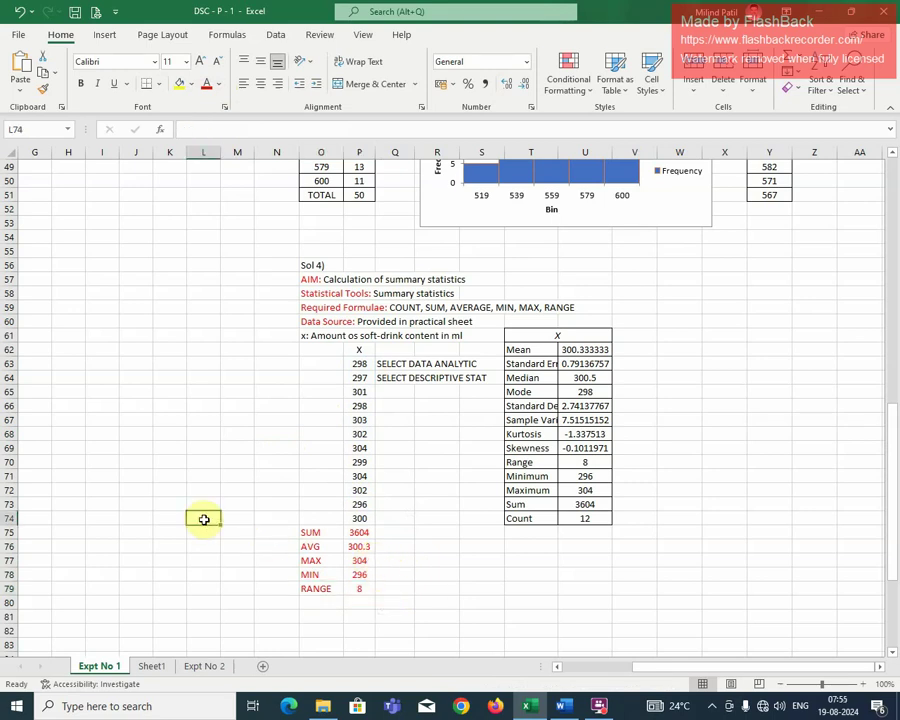
text(=304-)
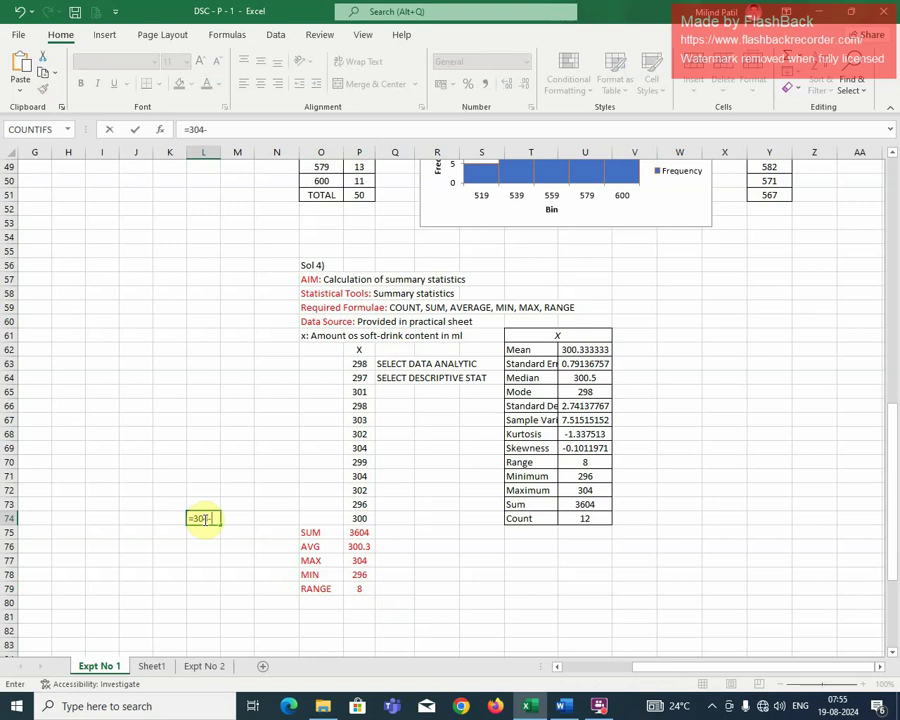
text(296)
key(Return)
Step: Clear the test cell and add a centred AutoSum Min of P63:P74 in Q78, giving 296
click(203, 518)
key(Delete)
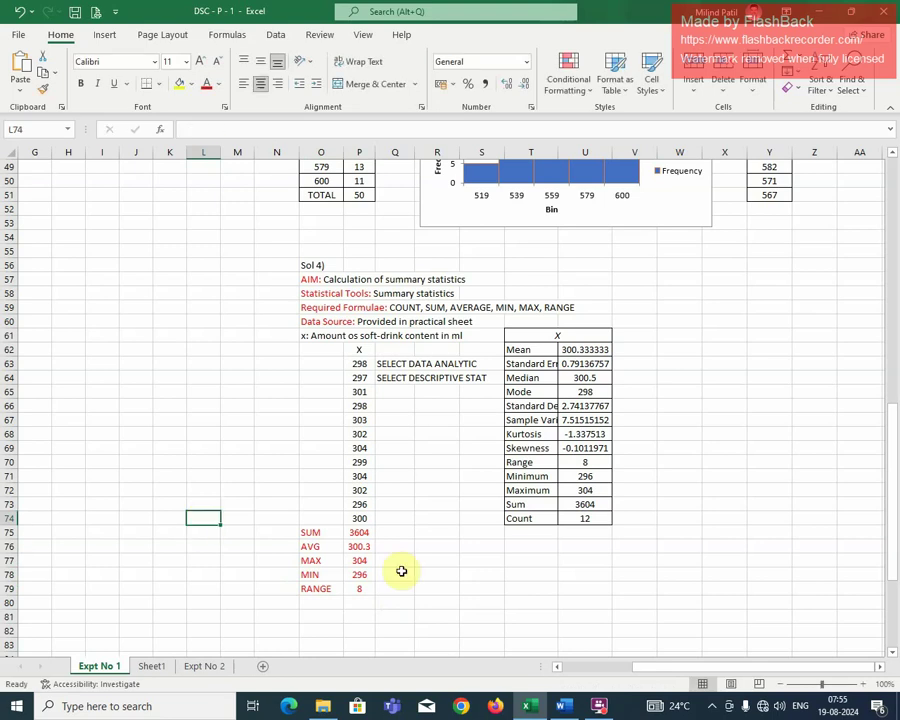
click(410, 573)
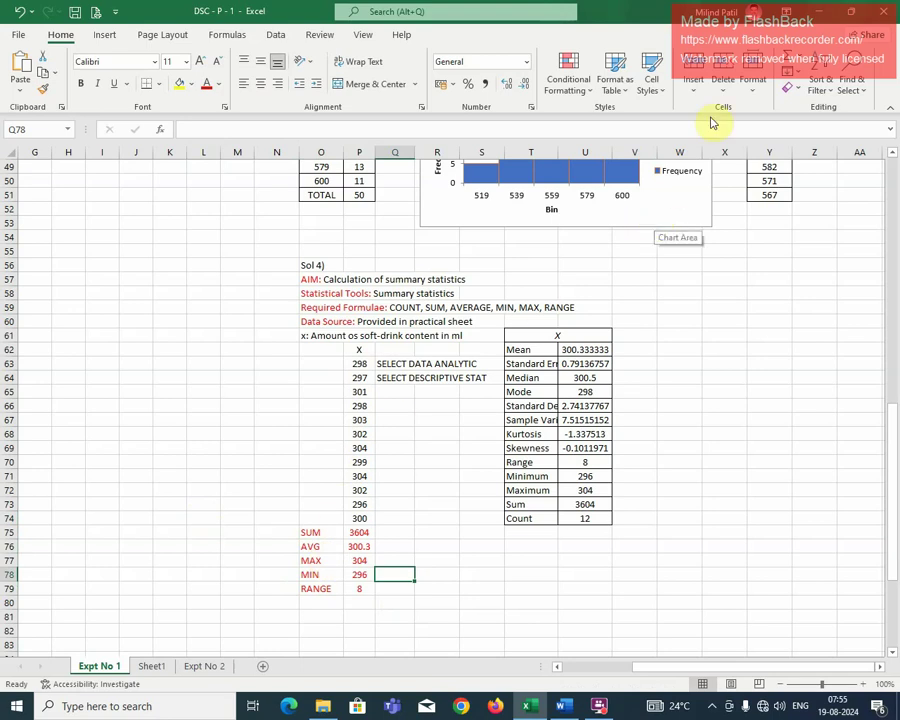
click(810, 61)
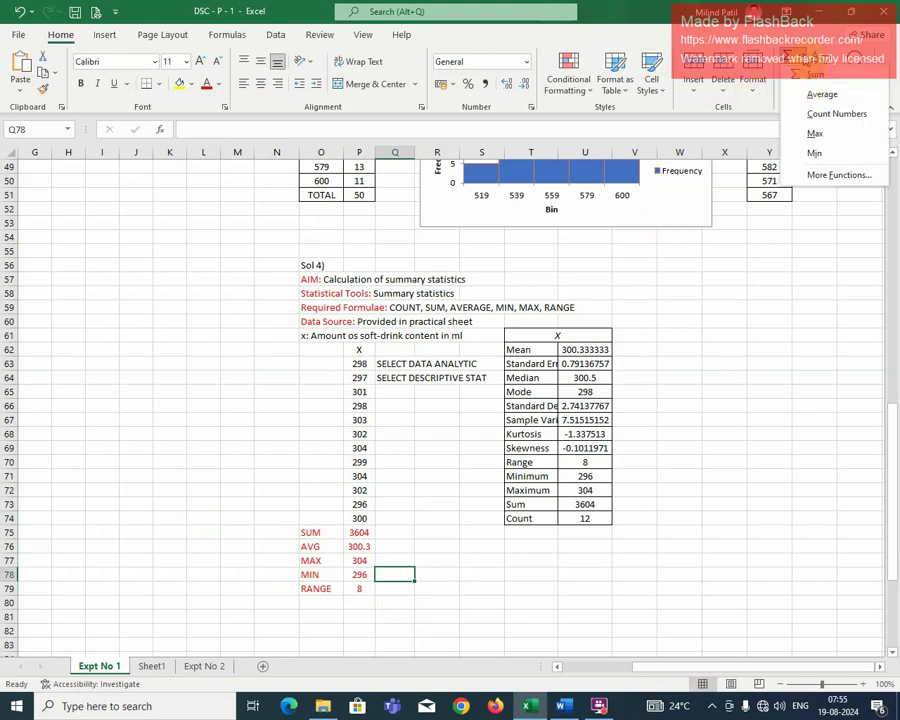
click(814, 152)
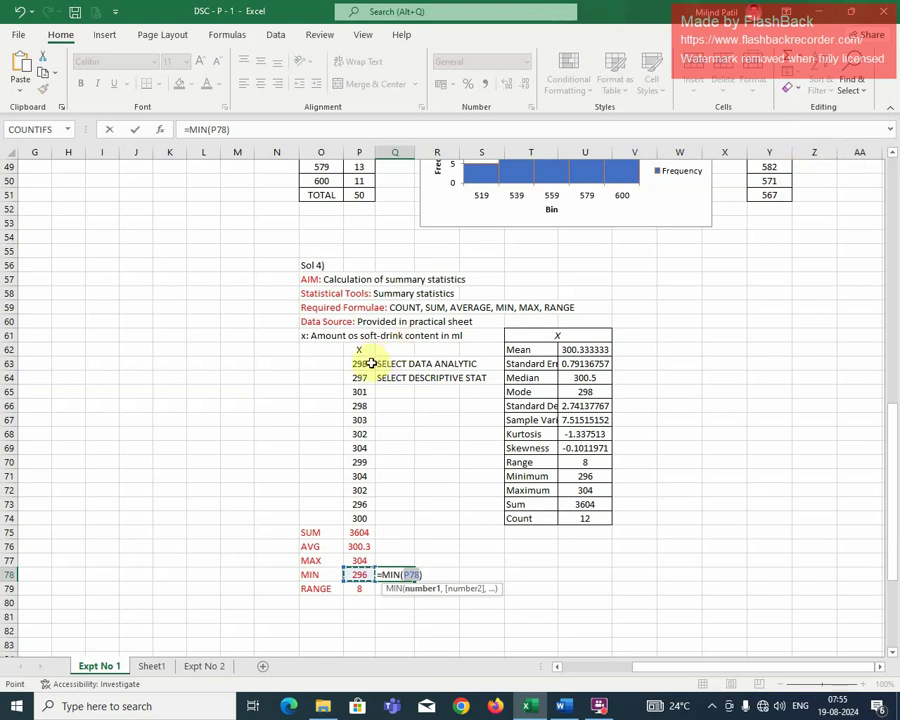
drag(360, 364, 349, 512)
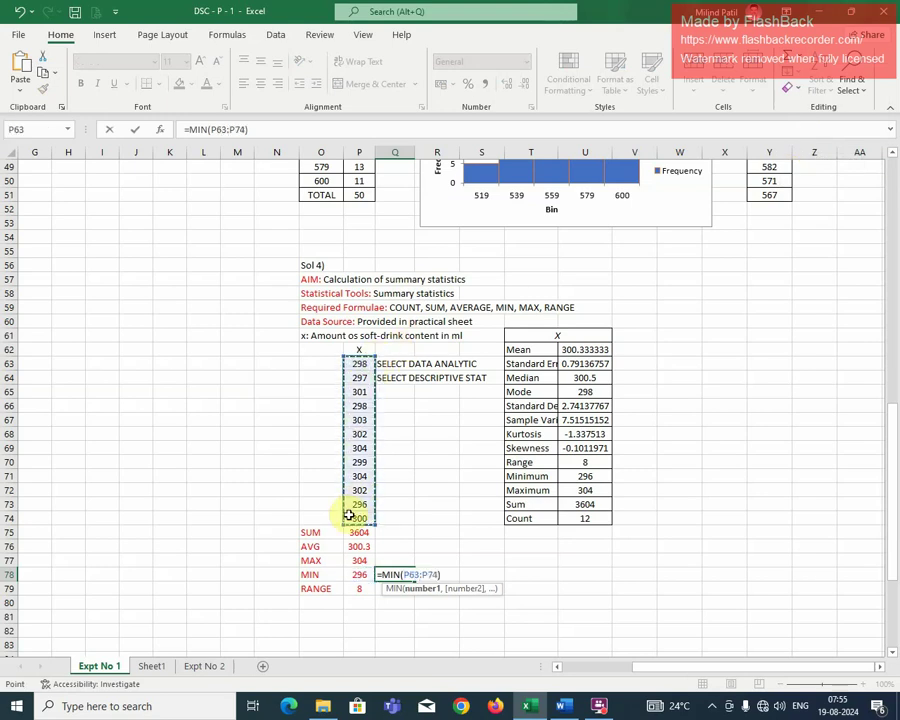
key(Return)
click(402, 575)
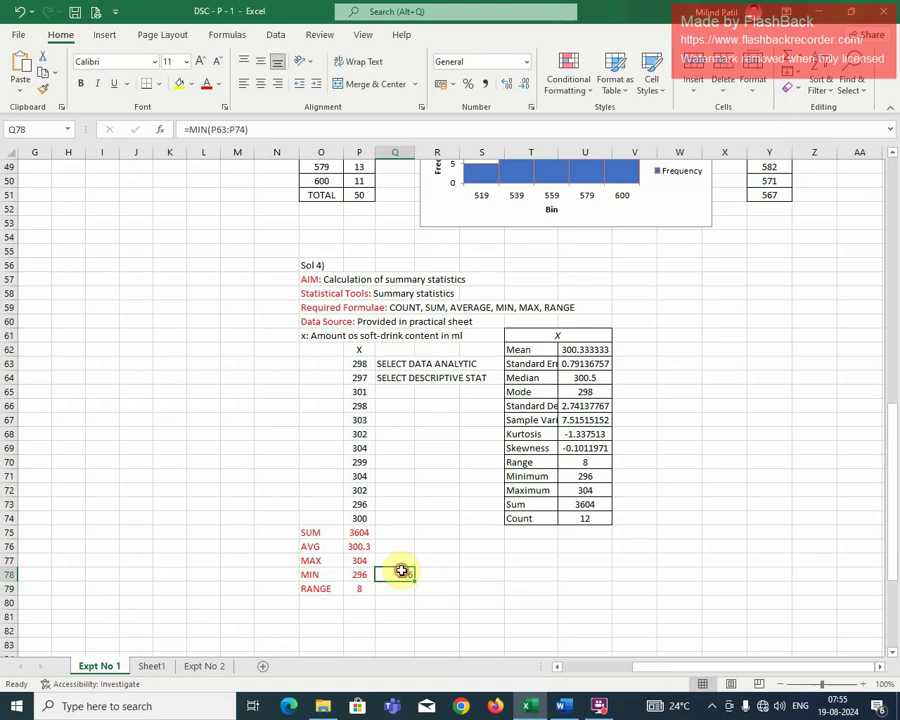
click(261, 88)
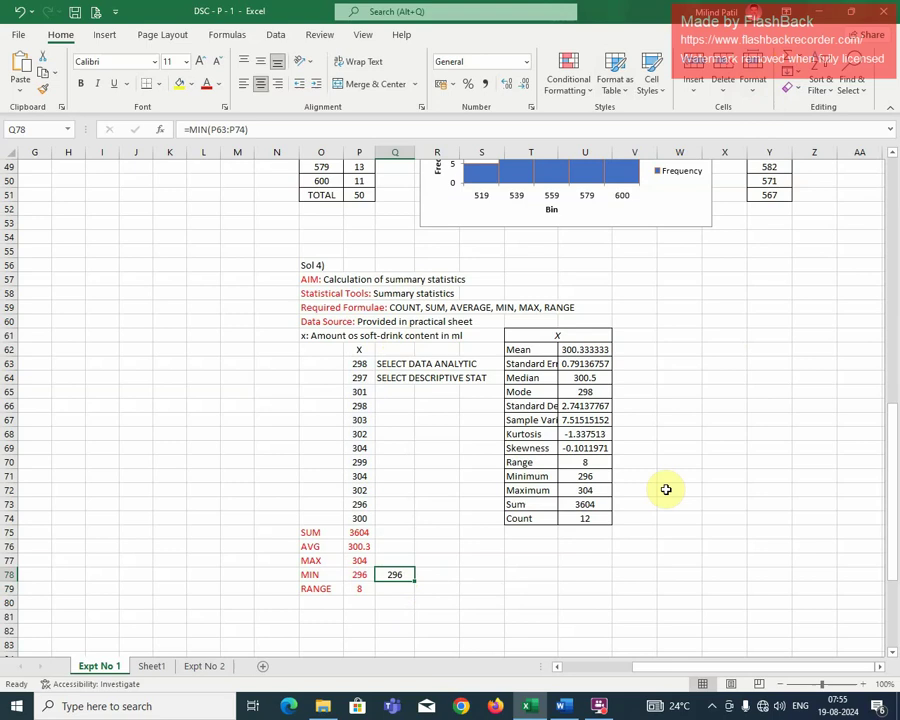
click(528, 571)
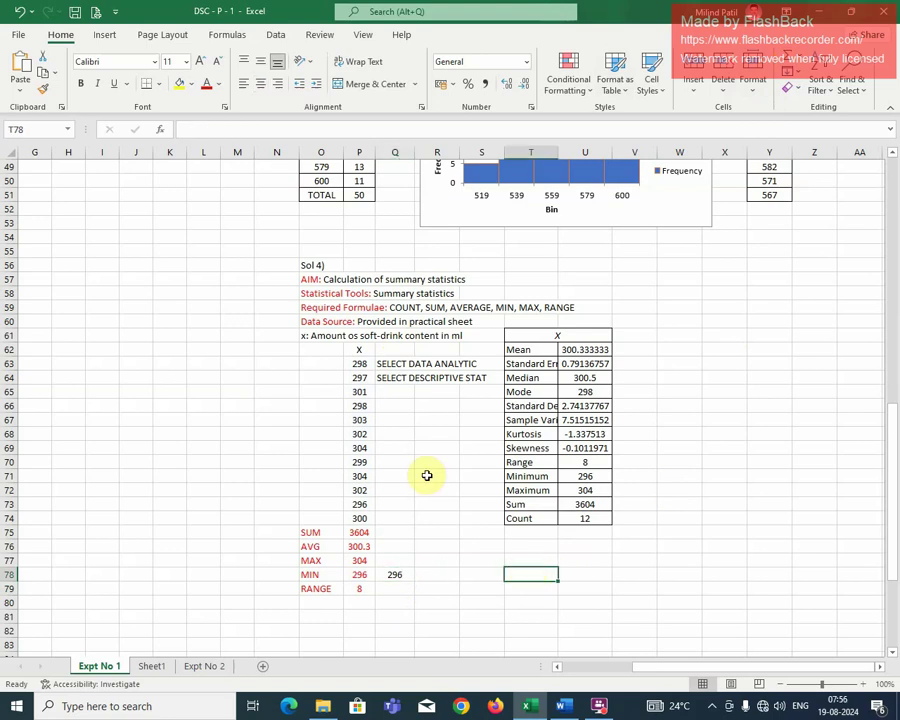
drag(356, 363, 366, 508)
key(ctrl+c)
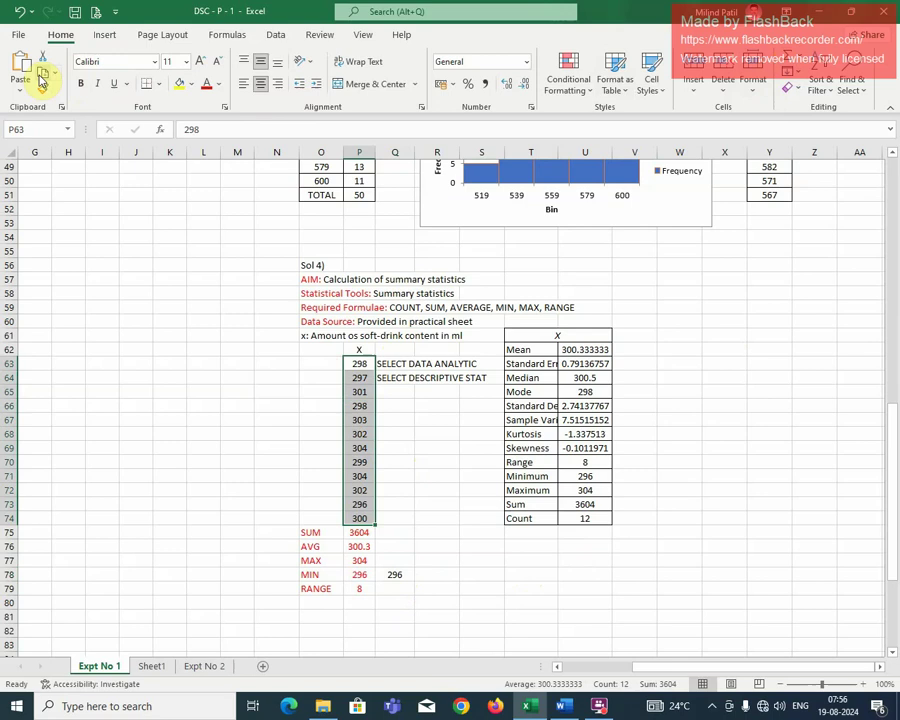
Step: Copy the soft-drink values P63:P74 and paste them at J63
click(43, 76)
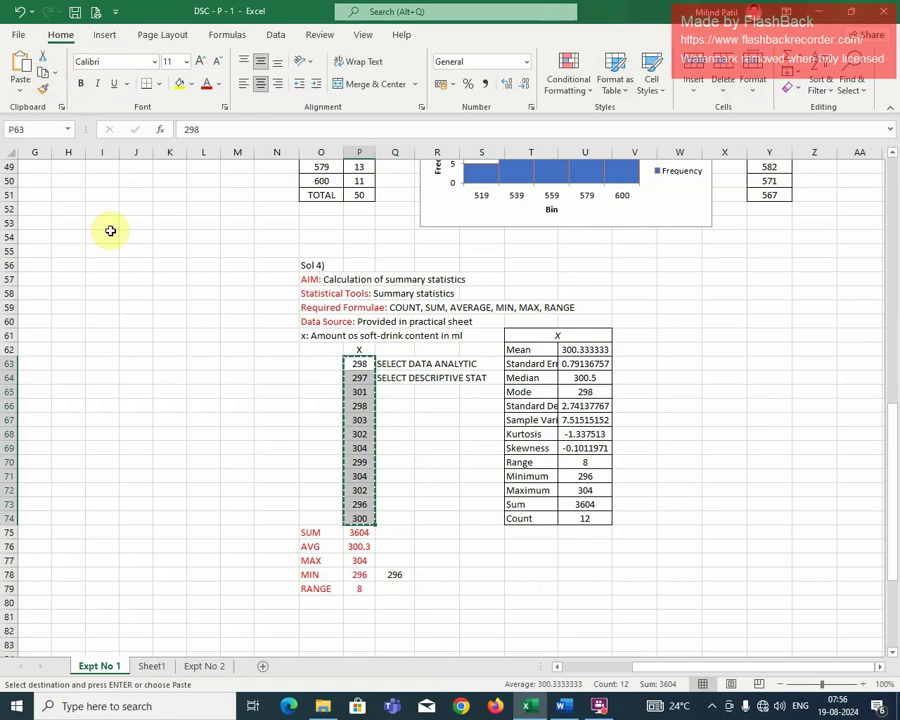
click(135, 362)
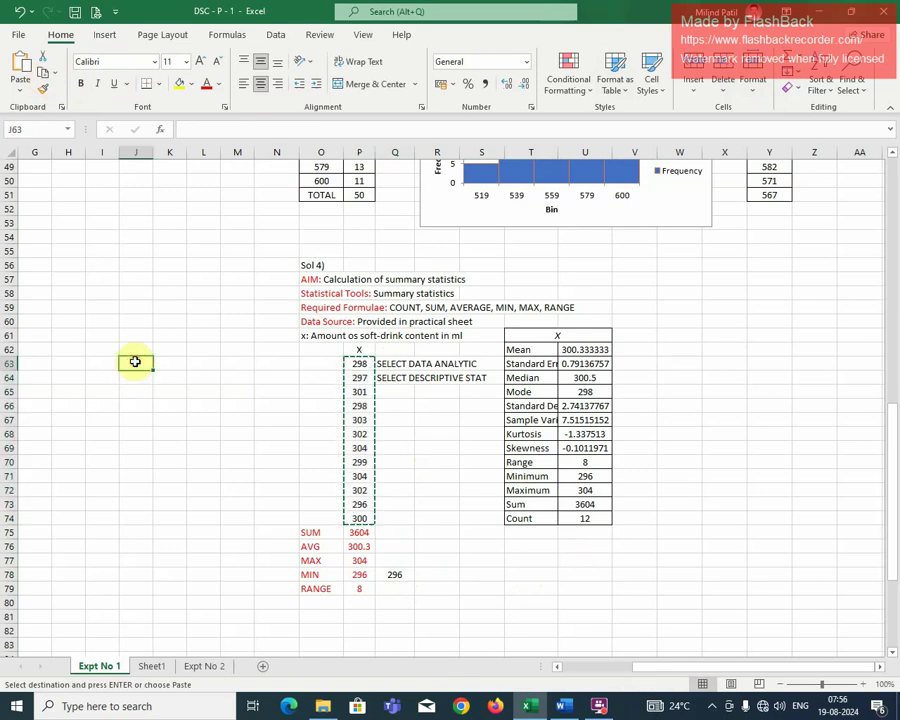
click(20, 68)
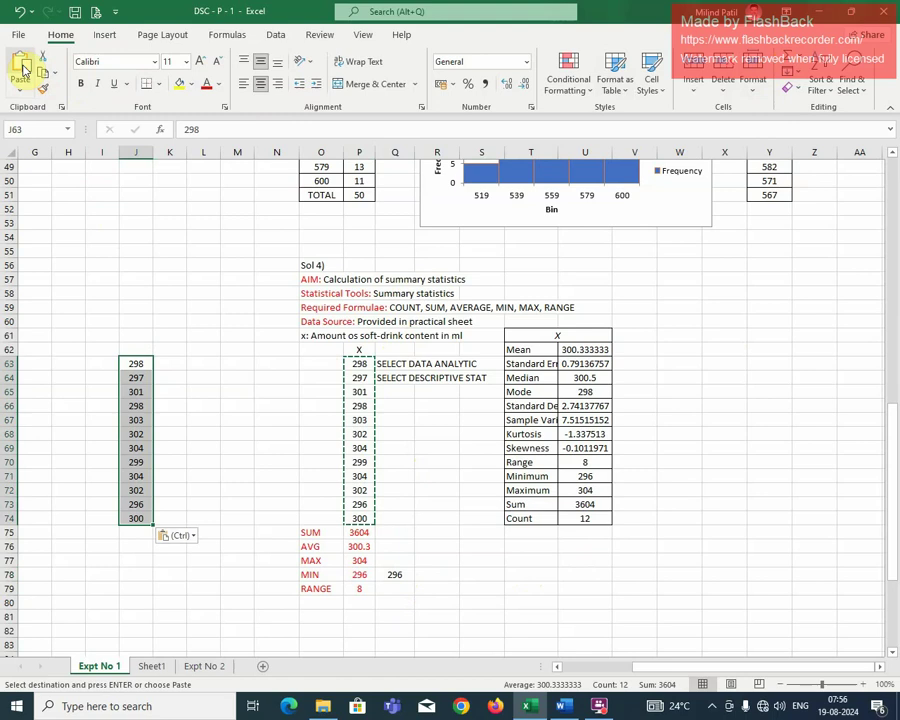
Step: Add a Quick Analysis Count of 12 below the pasted values in J75
click(164, 556)
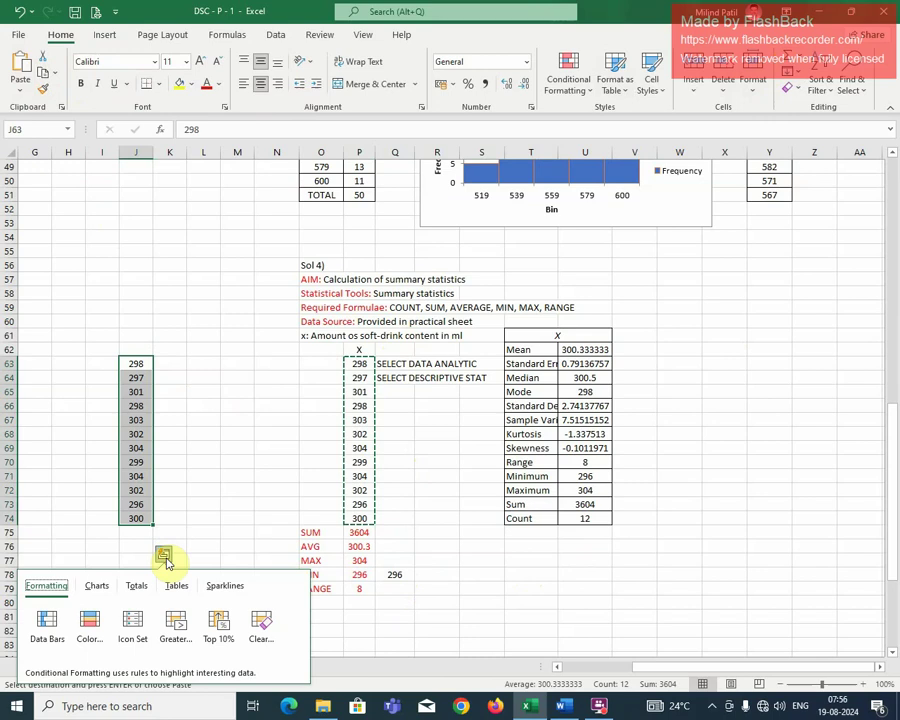
click(139, 589)
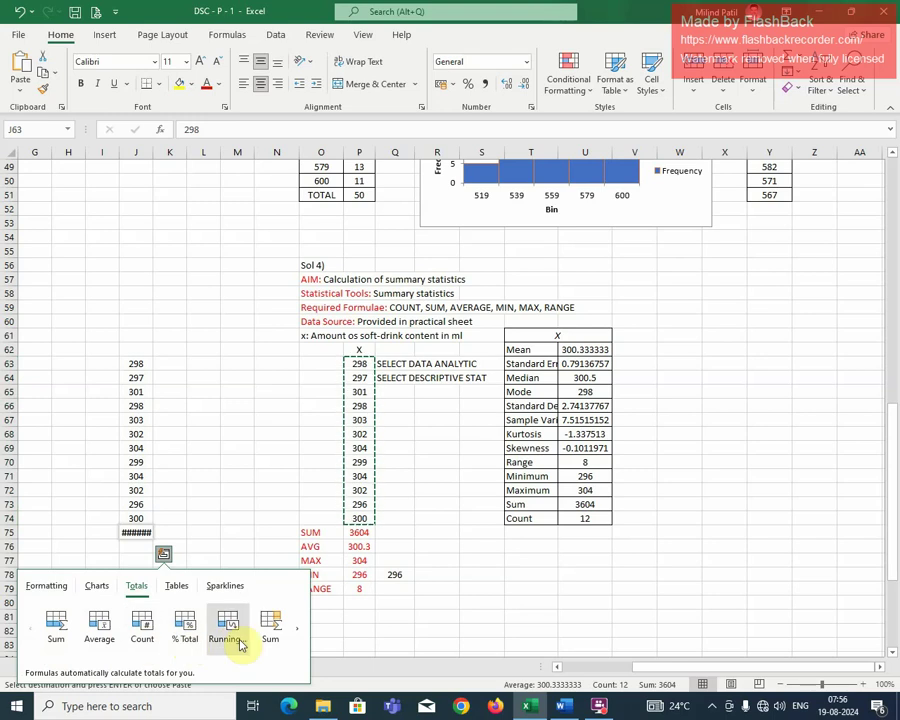
click(155, 620)
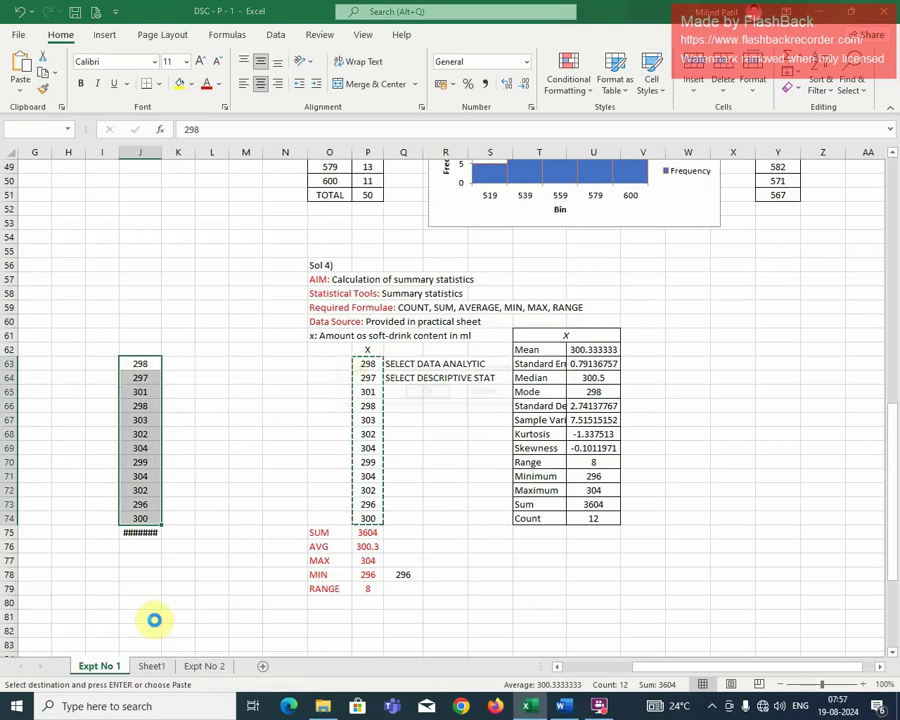
click(430, 391)
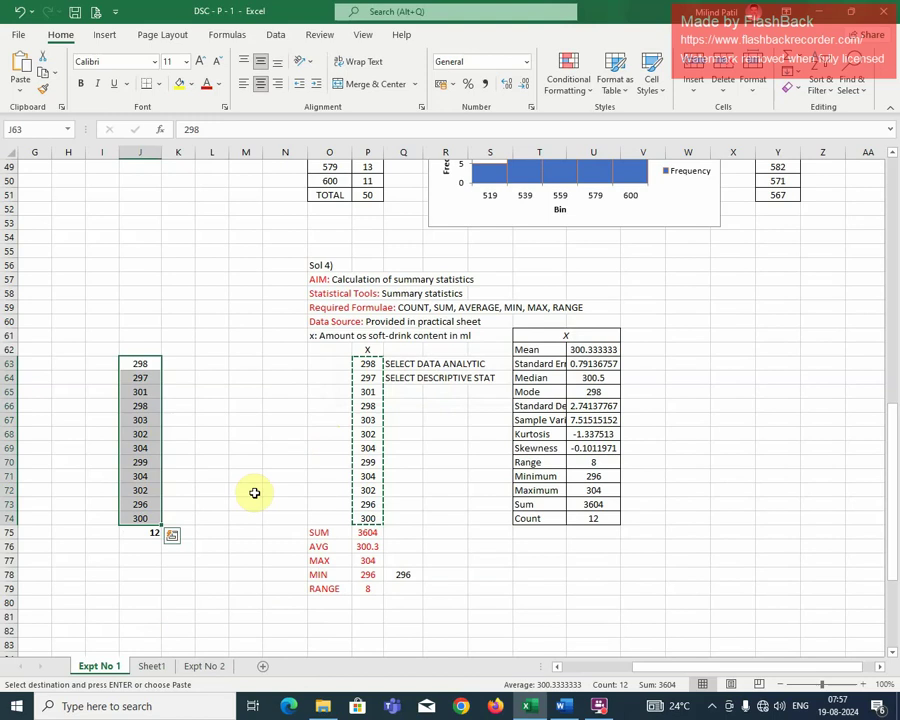
click(145, 532)
key(Escape)
click(202, 527)
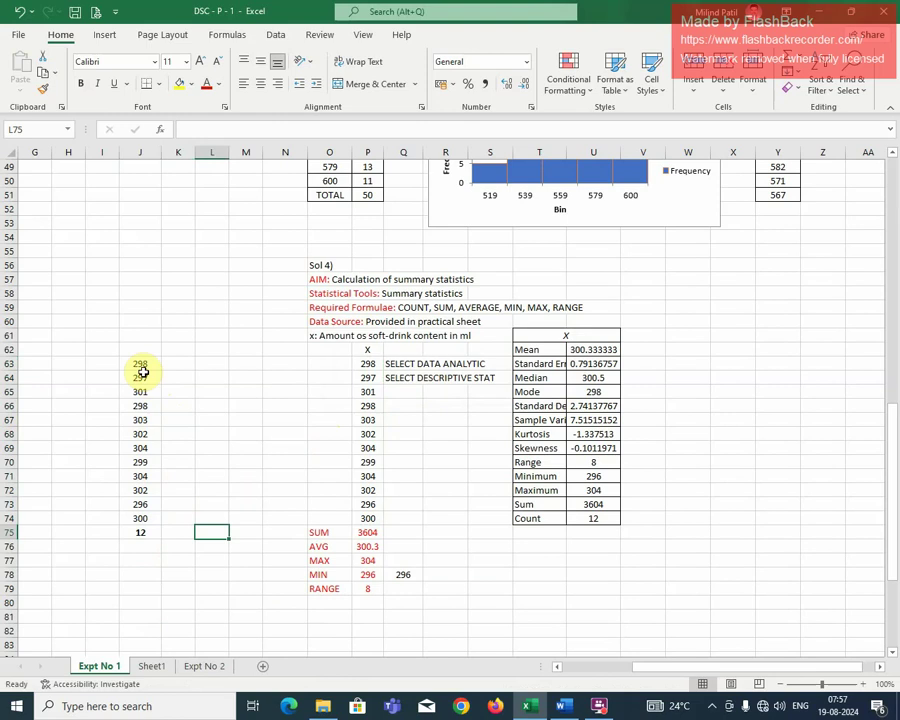
Step: Add Quick Analysis running totals beside the column J values and inspect their formulas
drag(142, 364, 141, 514)
click(172, 536)
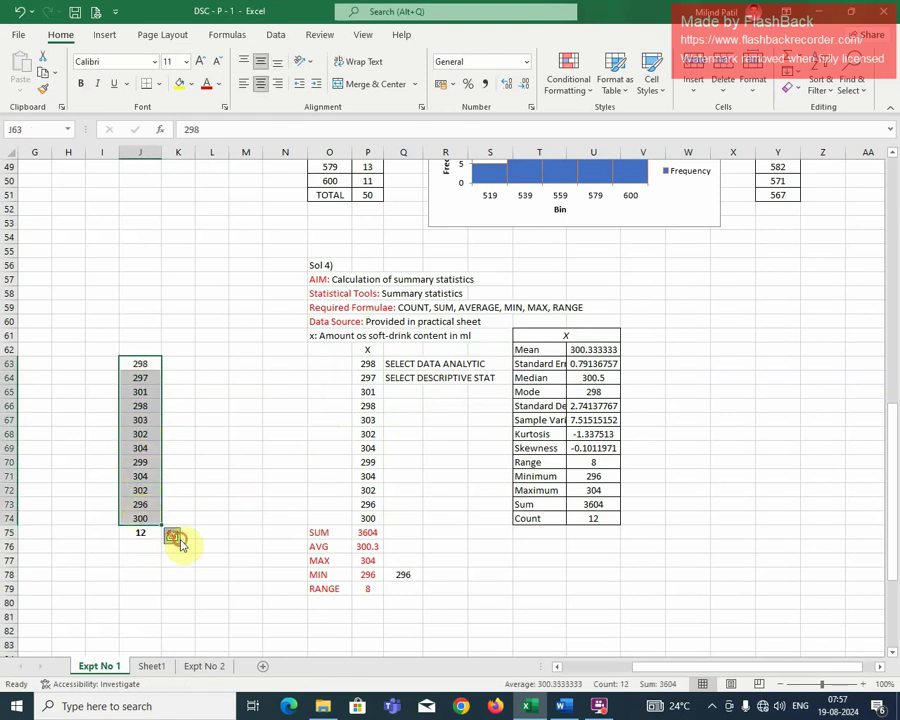
click(146, 569)
click(303, 610)
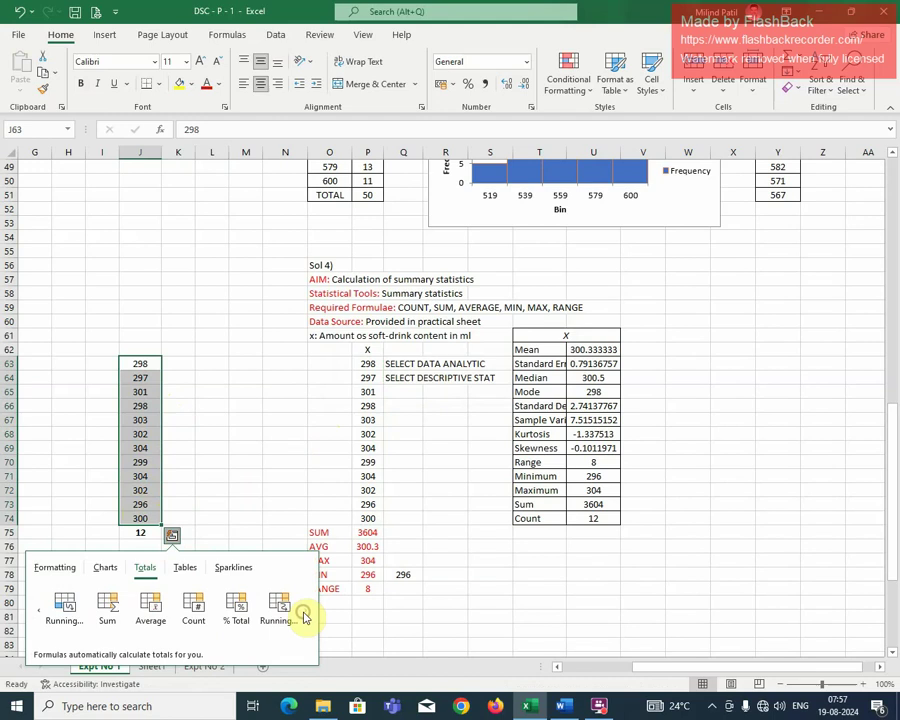
click(279, 612)
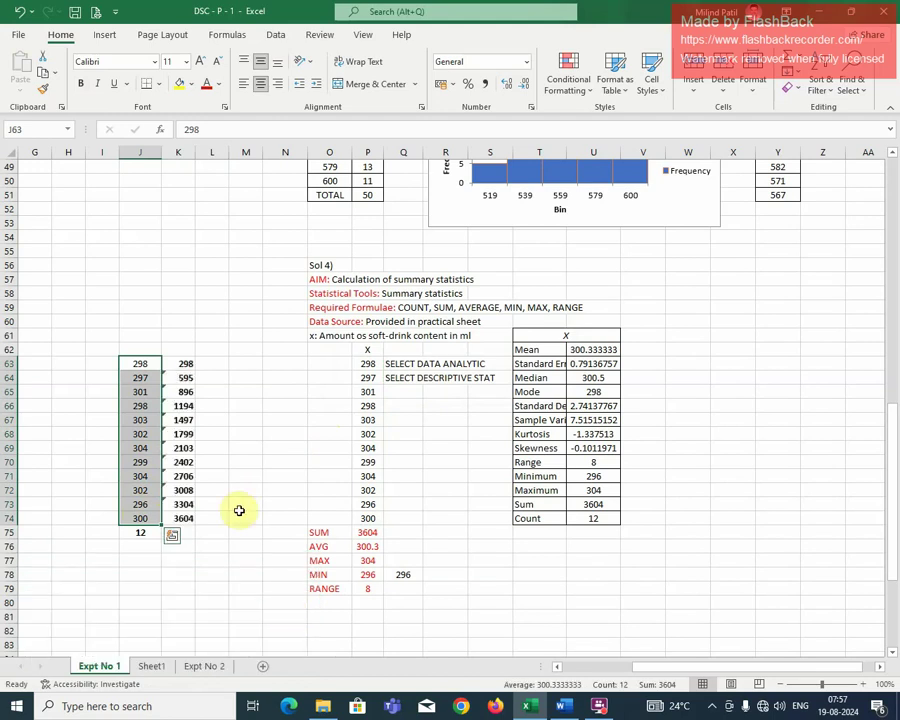
click(258, 463)
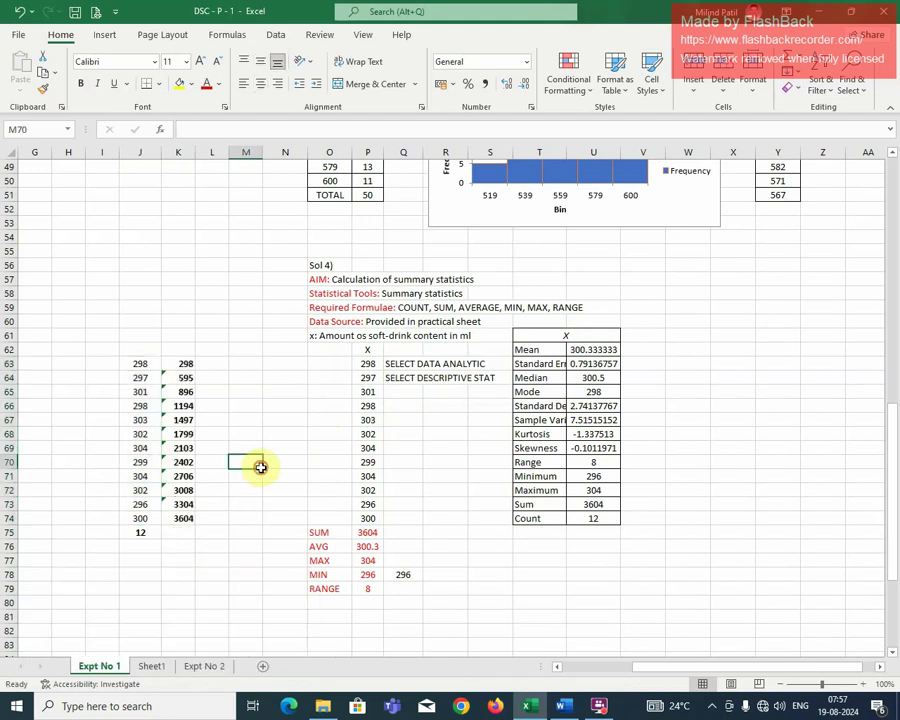
click(184, 364)
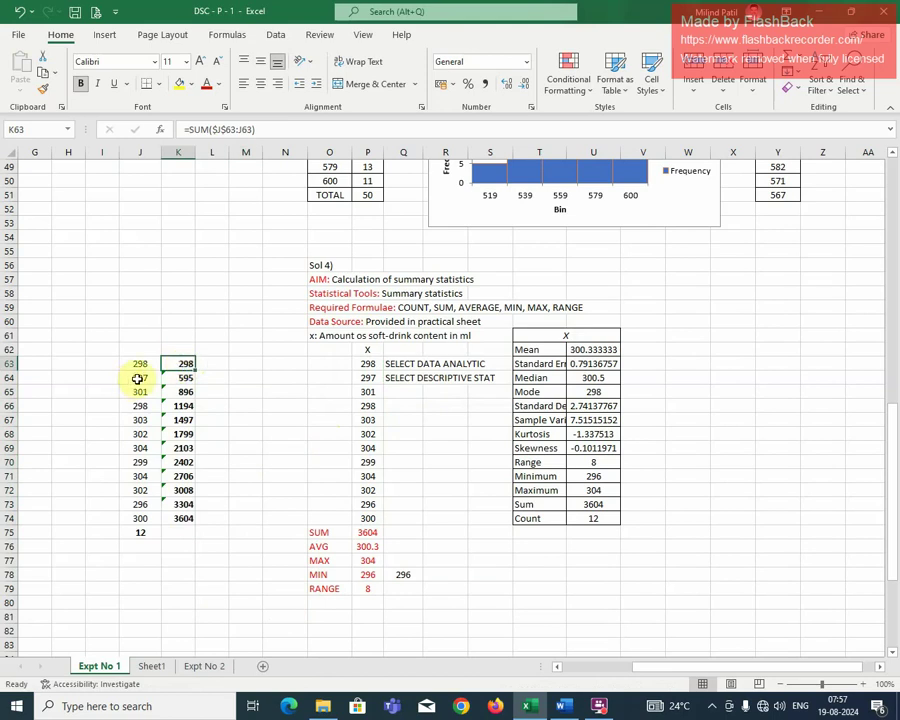
click(137, 377)
click(188, 378)
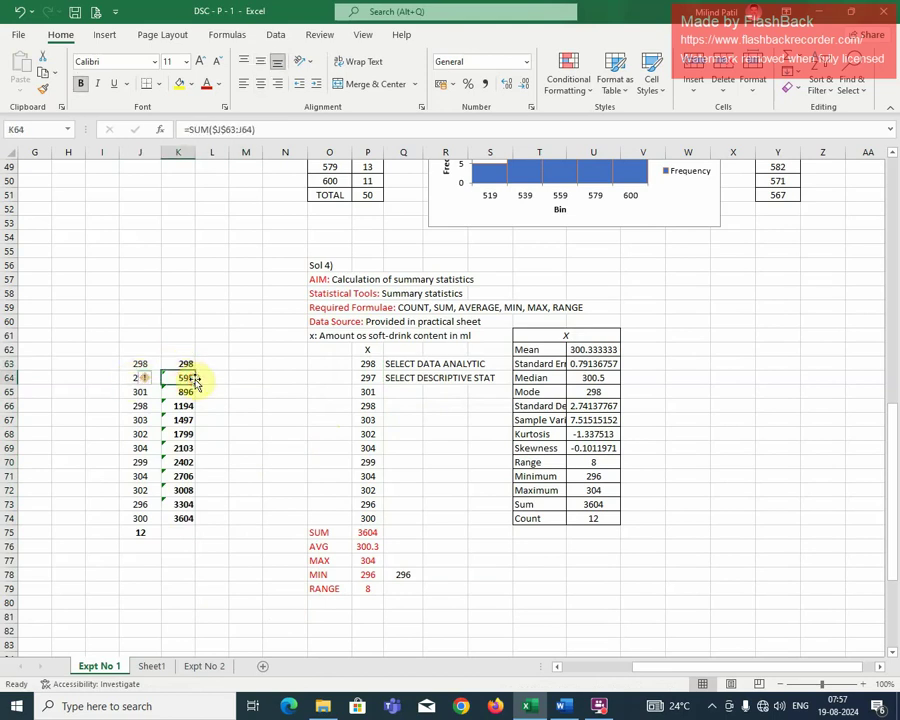
click(138, 394)
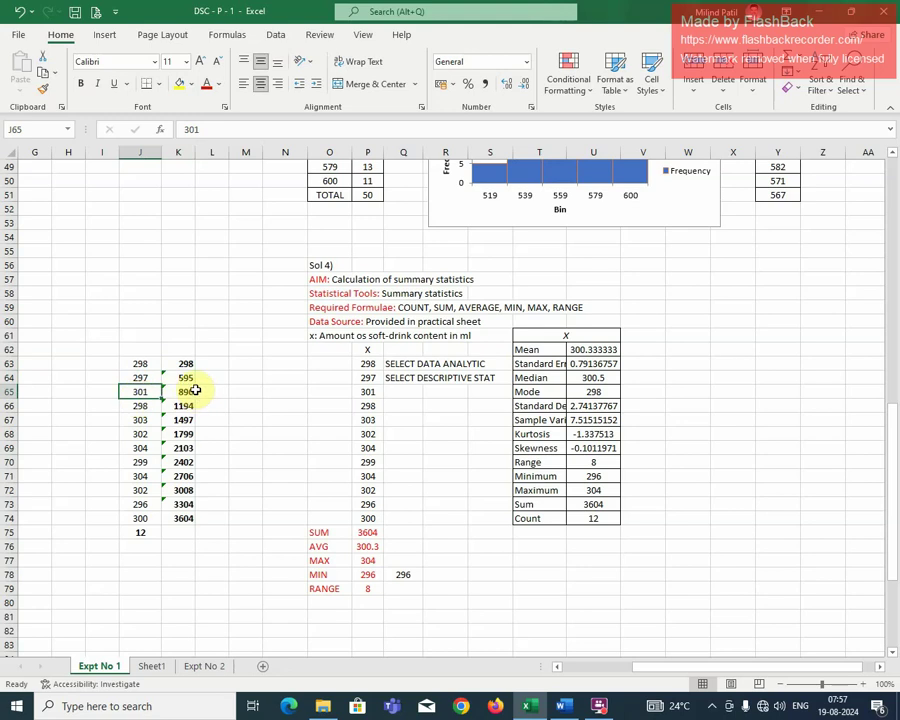
Step: Label the running totals 'cf' in K62, then delete K62:K74 and select the J75 count
click(181, 350)
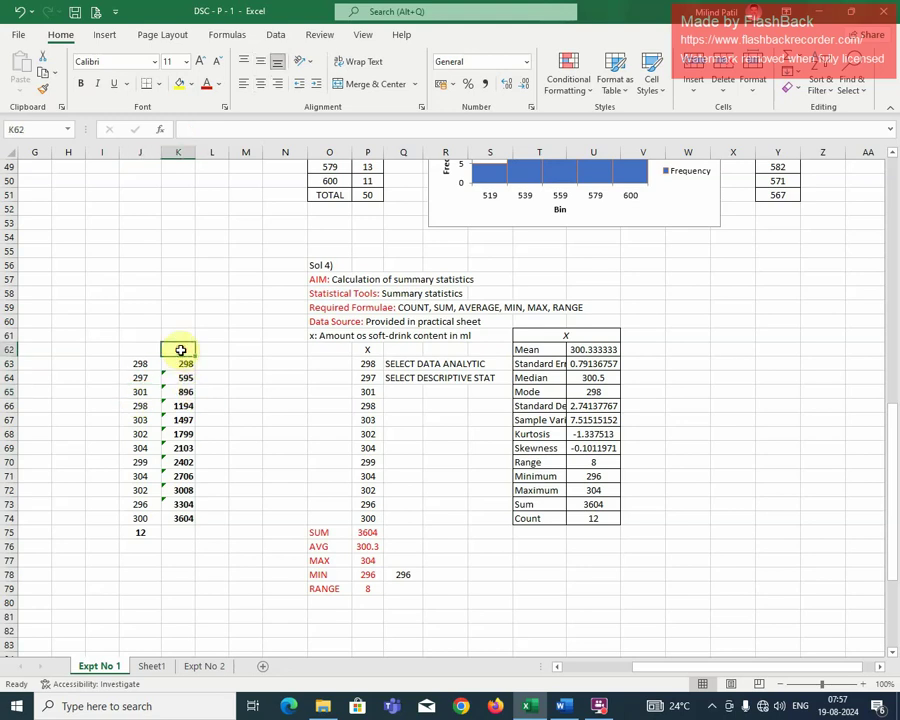
text(c)
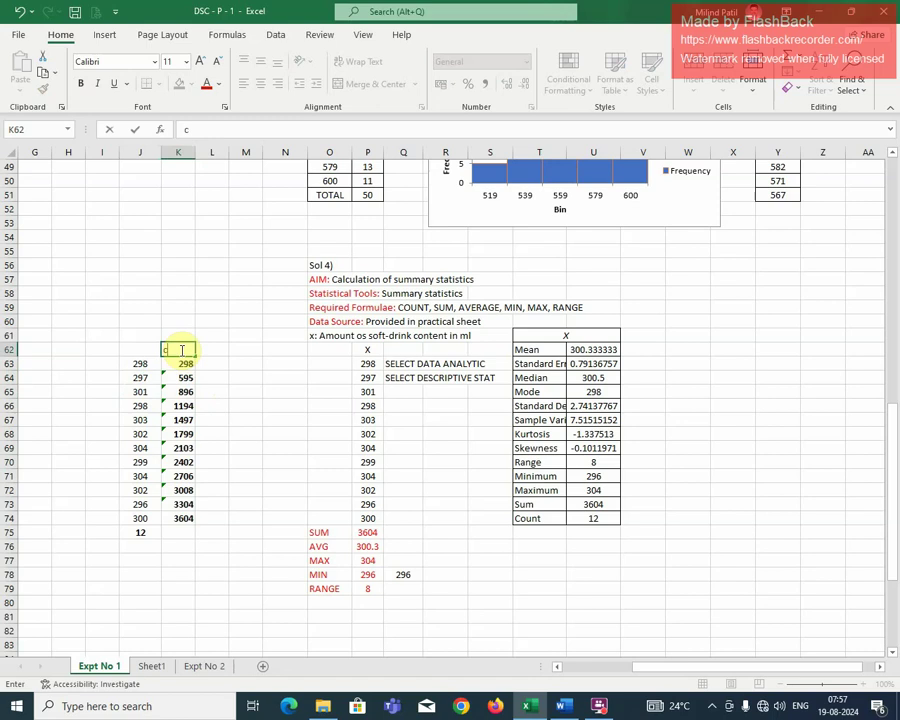
text(f)
click(245, 419)
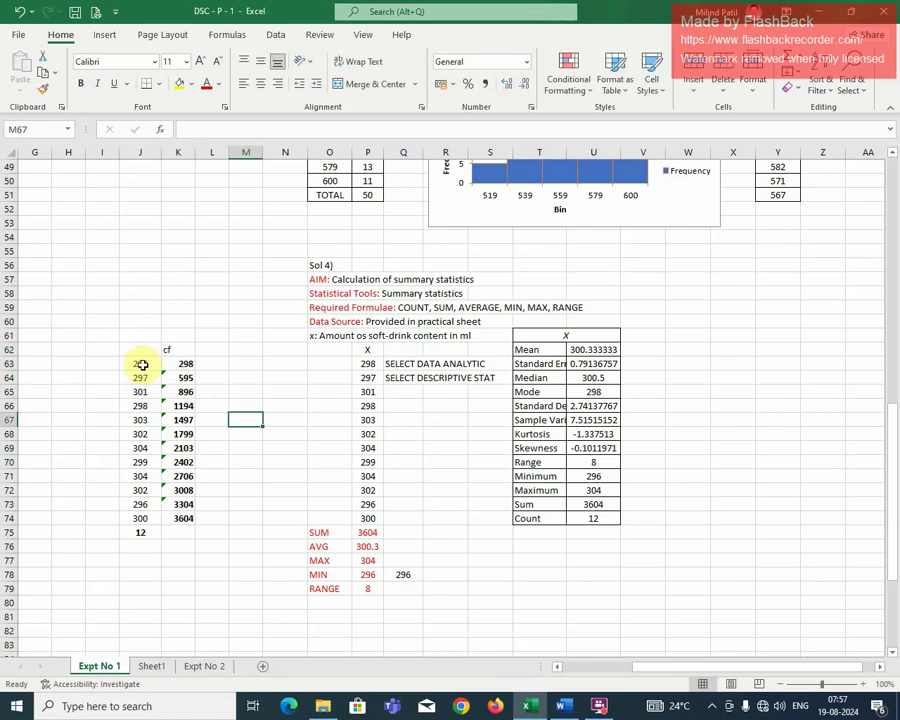
drag(179, 349, 187, 521)
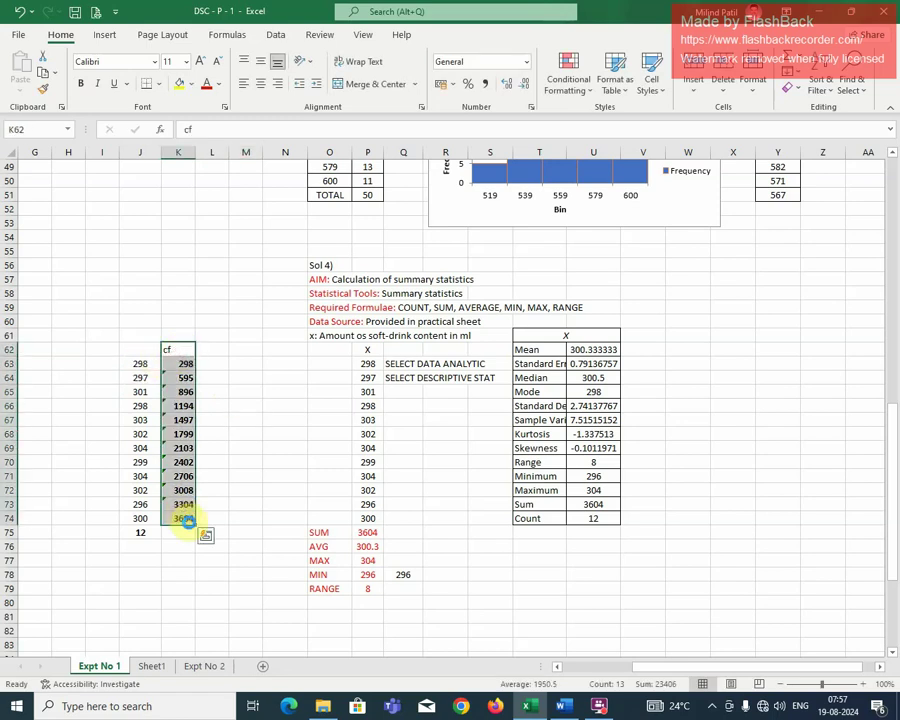
key(Delete)
click(168, 556)
click(148, 533)
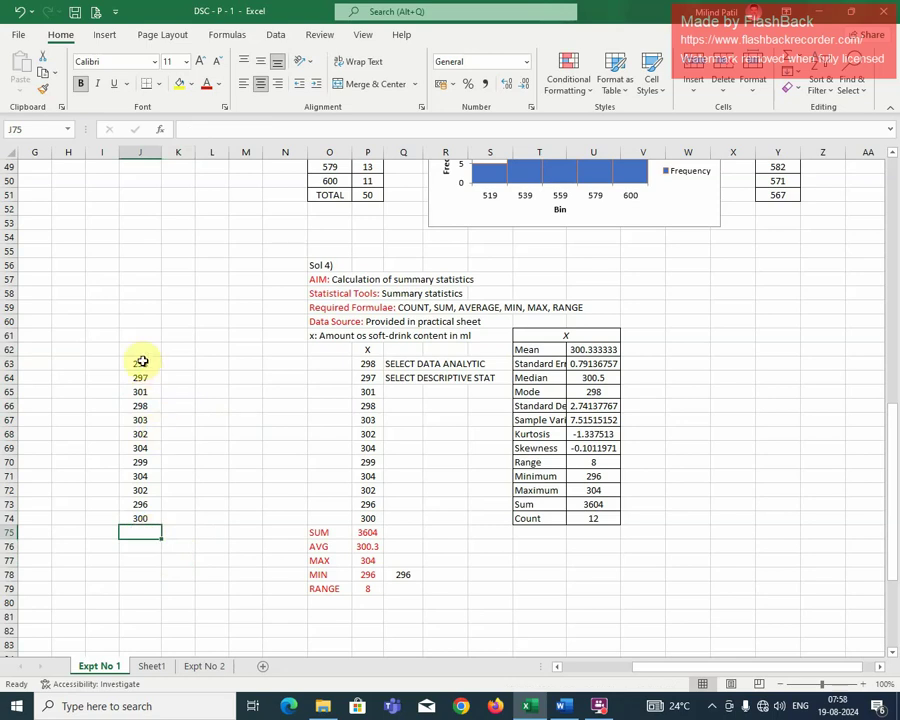
Step: Add a red Quick Analysis Average of 300.333 below the values J63:J74
drag(140, 360, 141, 512)
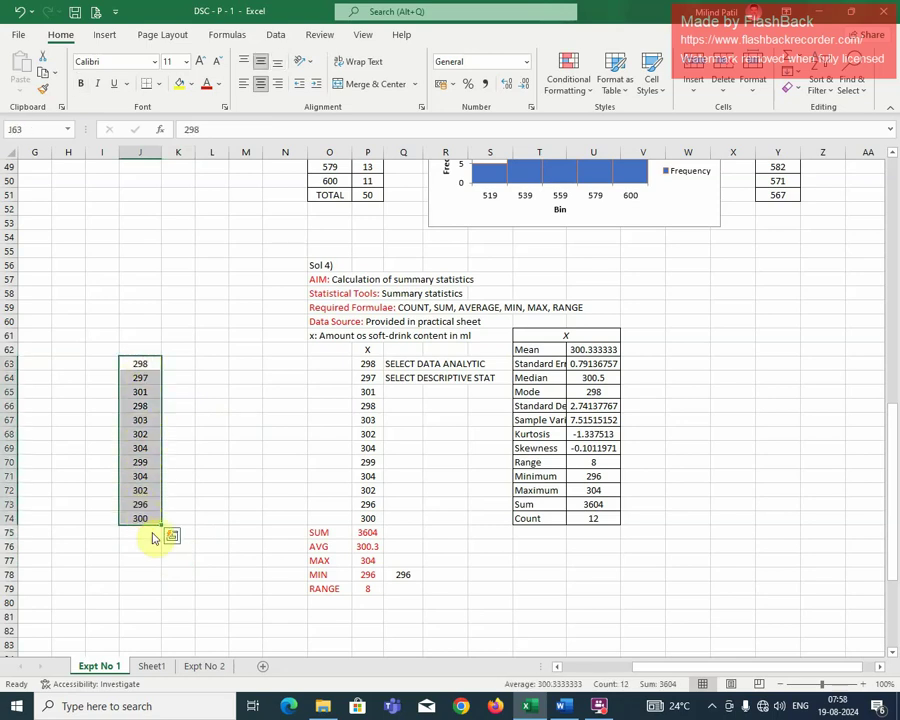
click(173, 539)
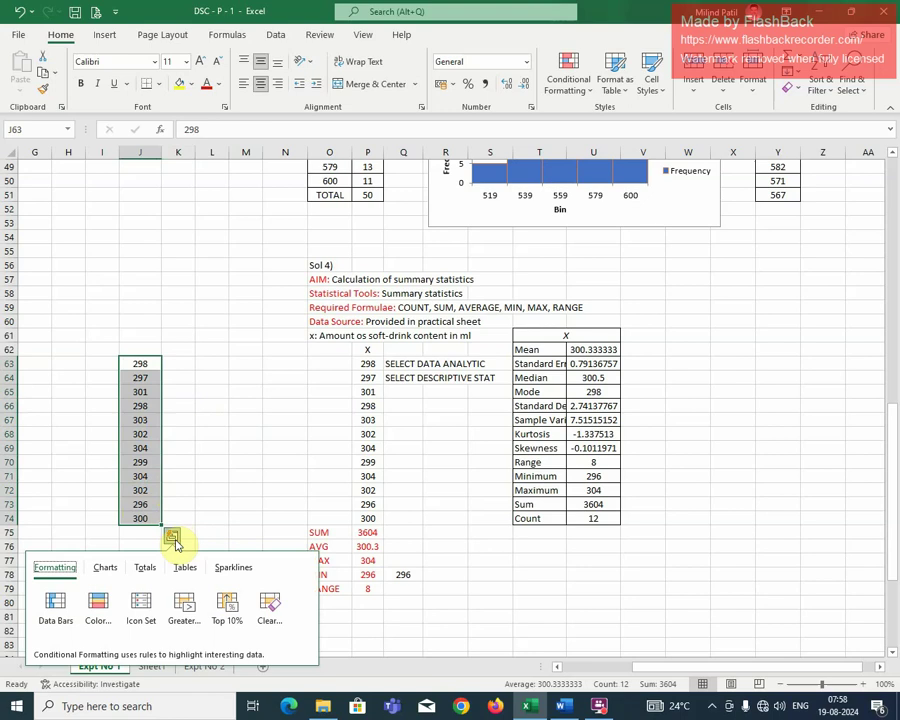
click(146, 569)
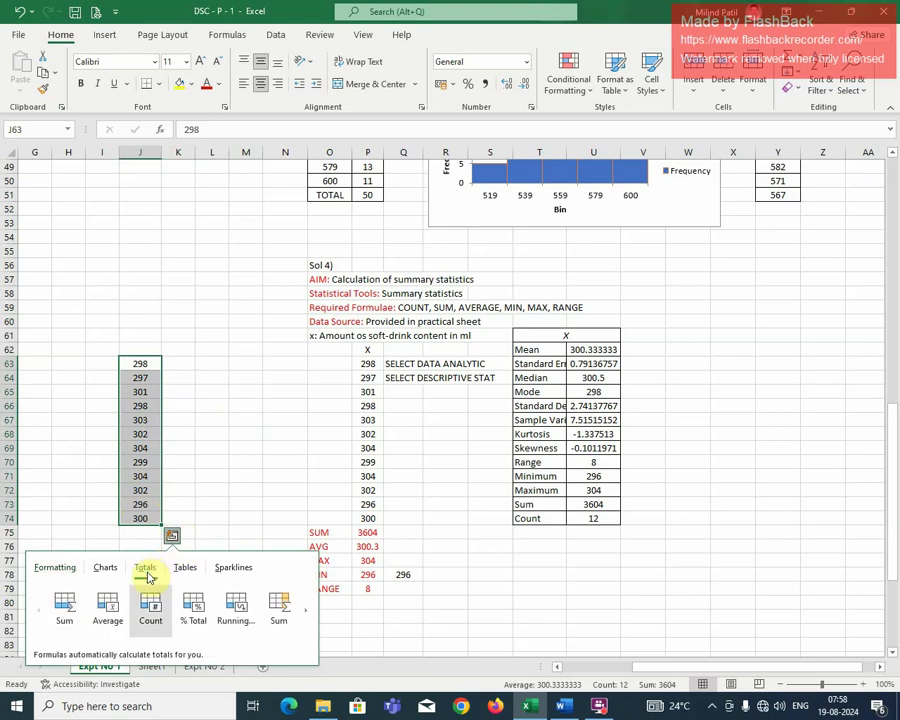
click(116, 610)
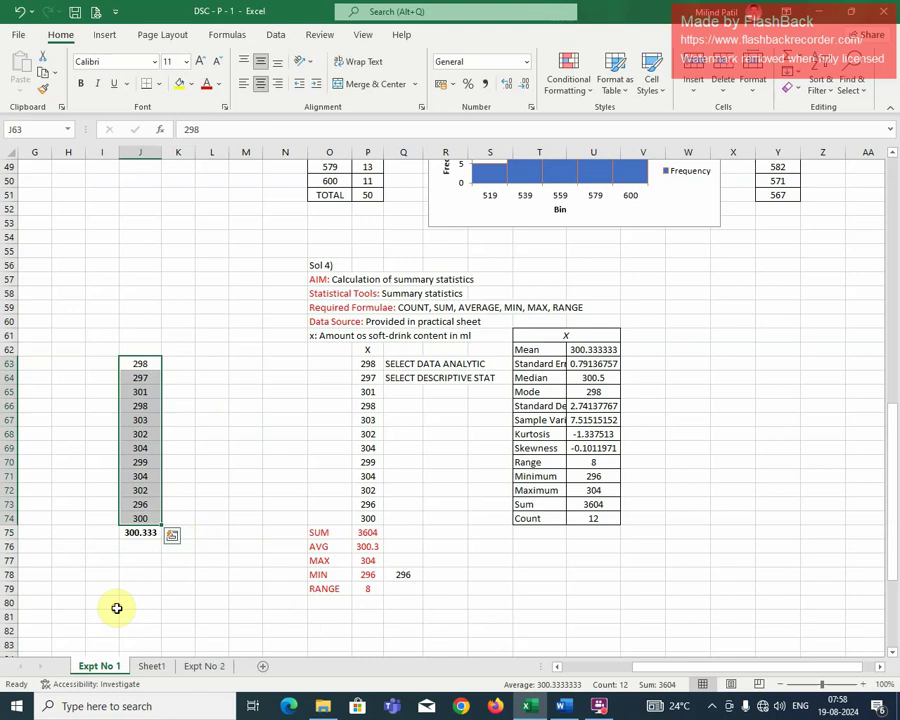
click(209, 585)
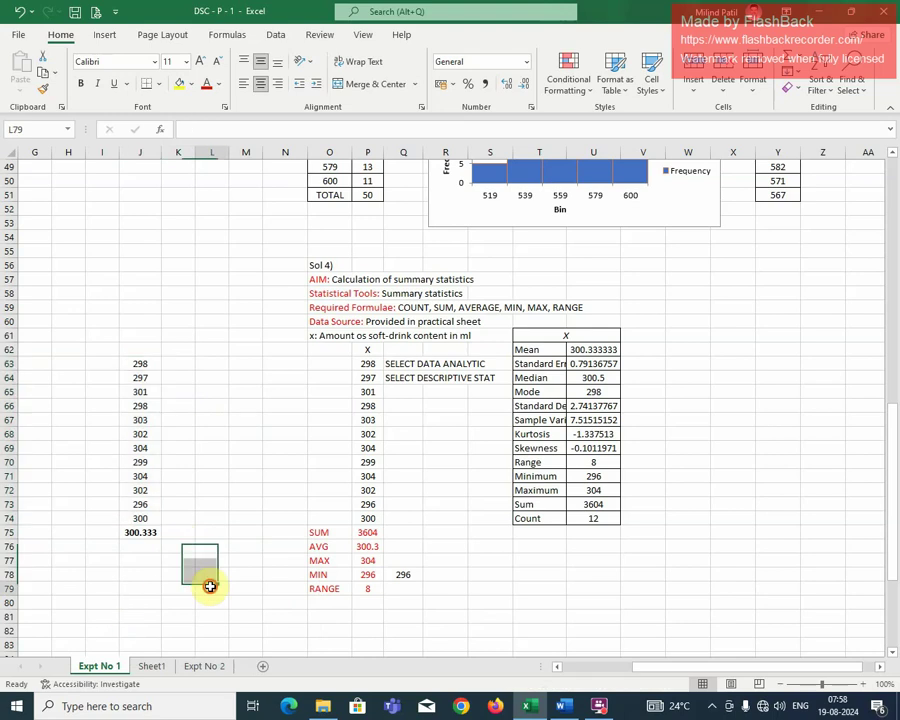
click(137, 535)
click(205, 84)
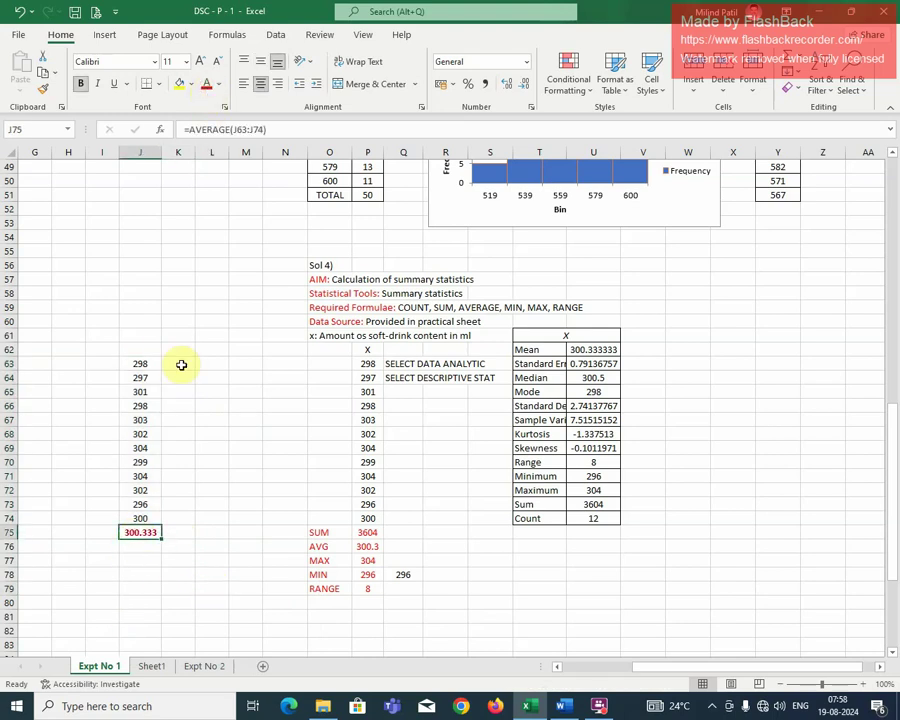
click(207, 485)
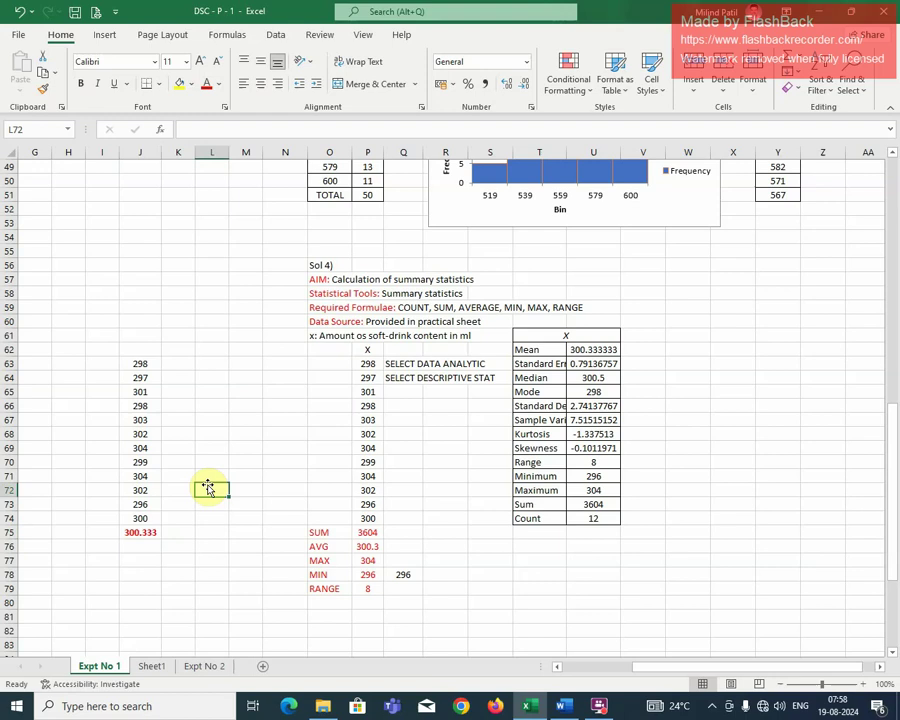
Step: Clear the values and average from column J
drag(141, 362, 140, 542)
key(Delete)
click(270, 476)
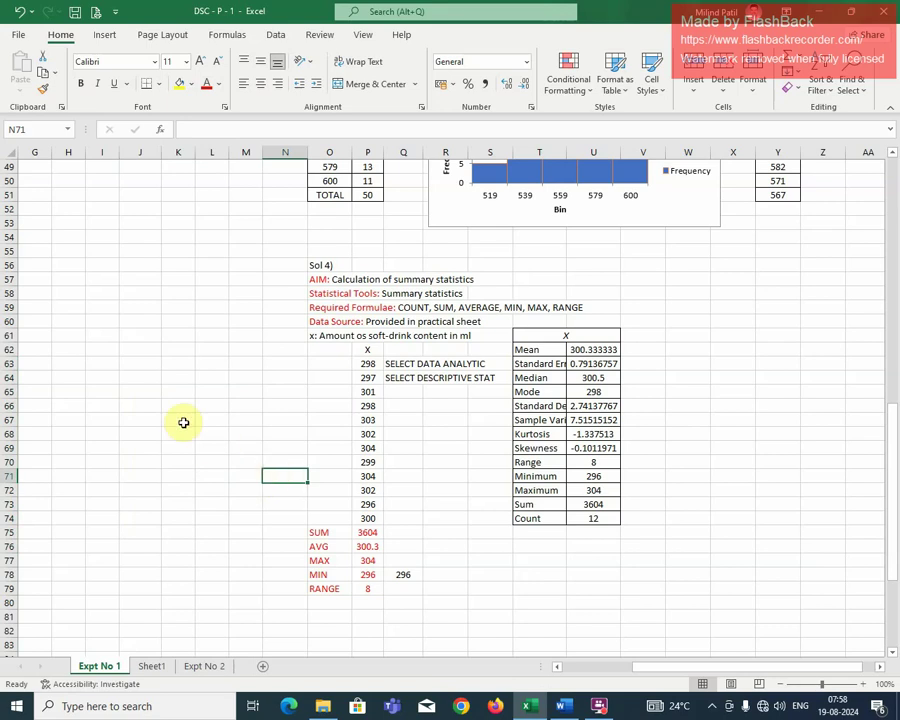
Step: Set up Descriptive Statistics with input $P$62:$P$74, labels in first row, output at $J$65
click(149, 393)
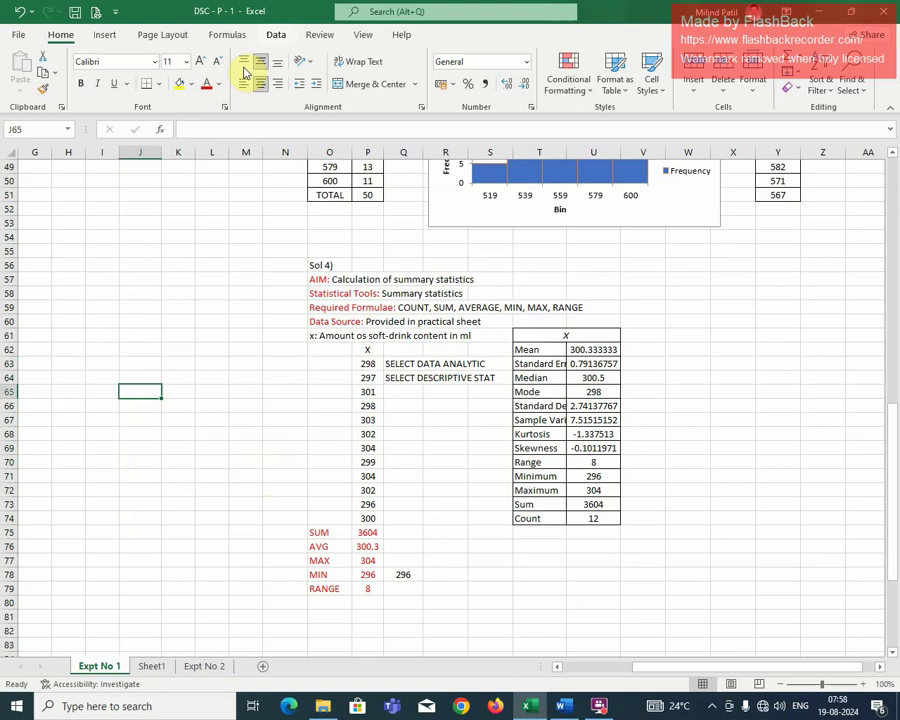
click(275, 34)
click(832, 56)
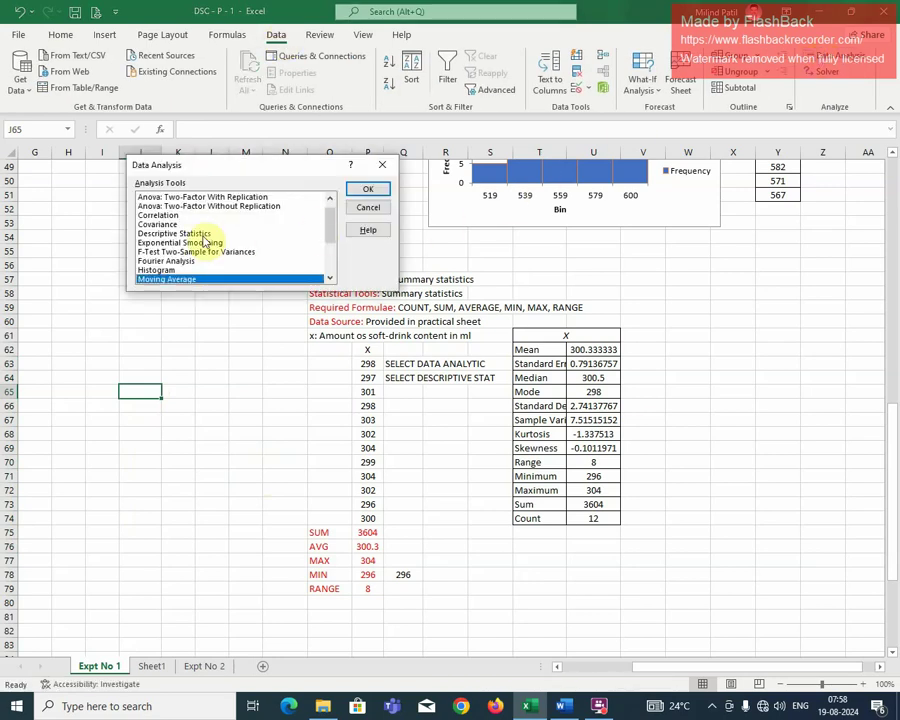
click(203, 234)
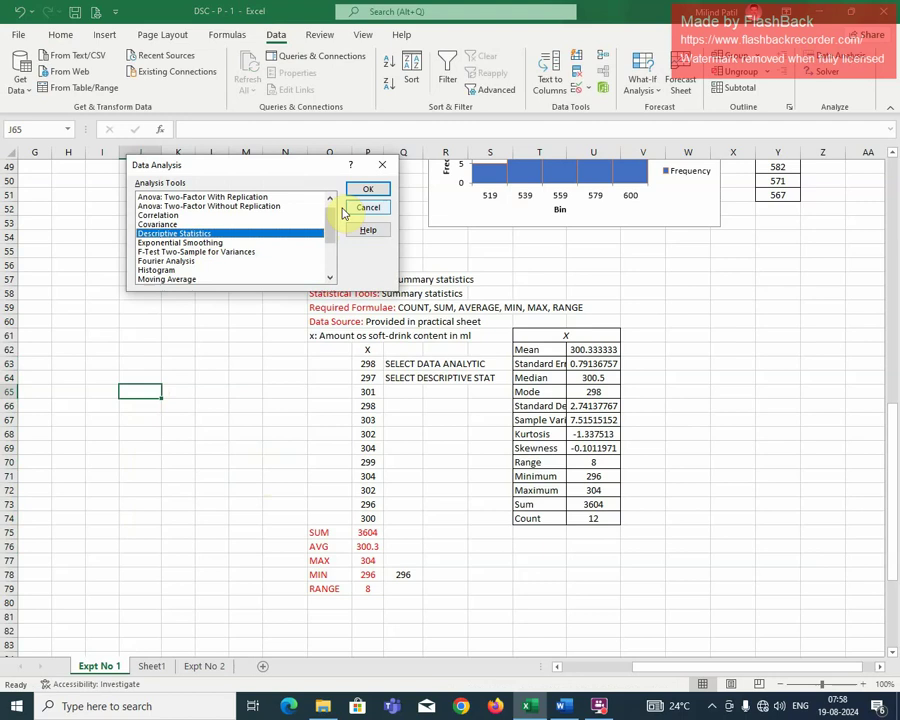
click(366, 189)
drag(311, 112, 196, 110)
drag(361, 349, 368, 520)
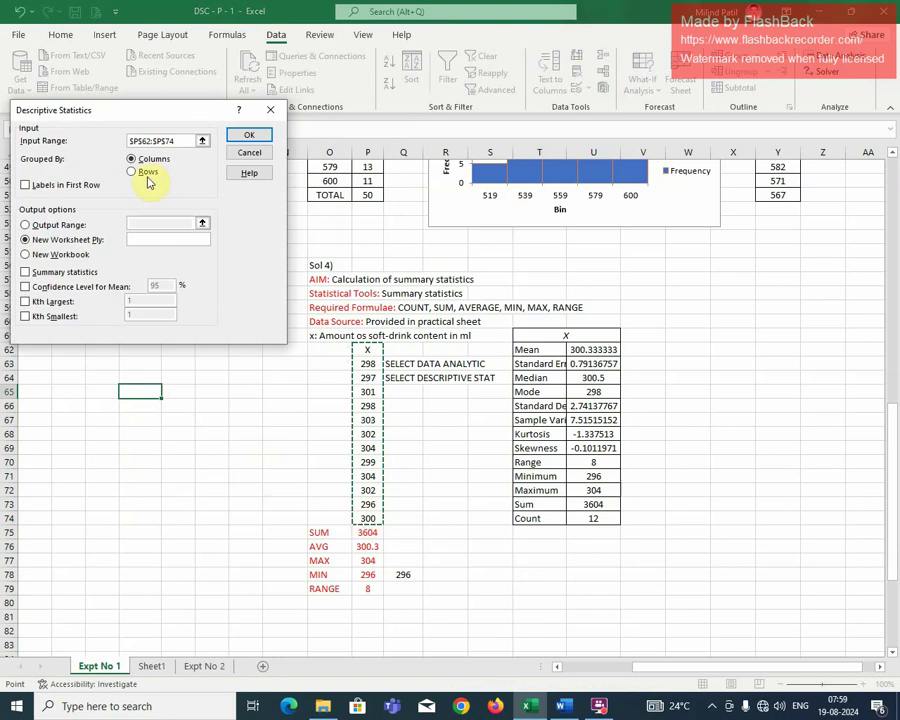
click(24, 186)
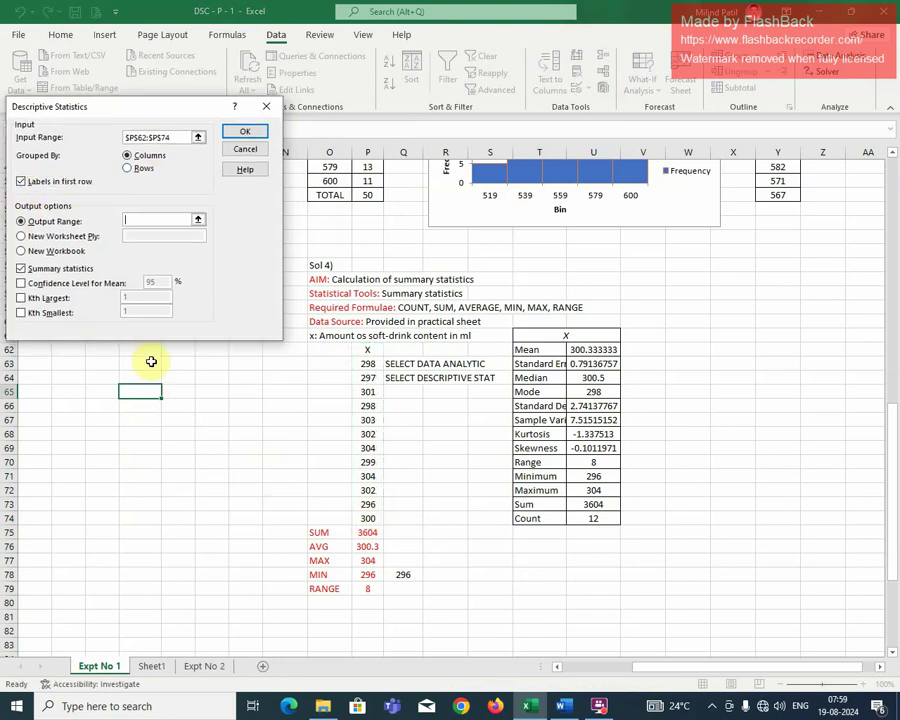
click(140, 390)
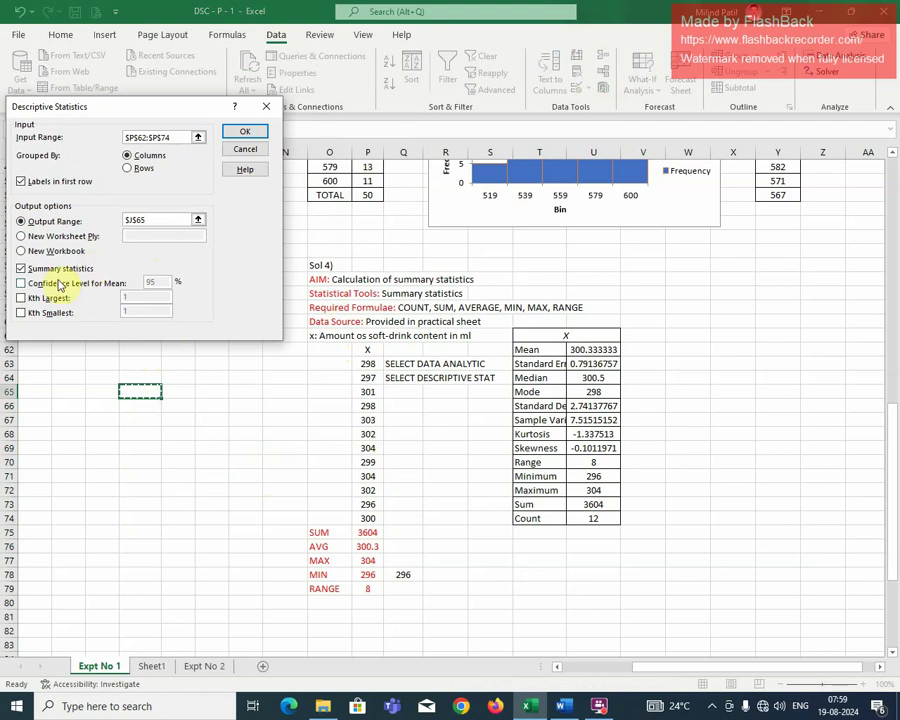
Step: Generate the Descriptive Statistics table and widen column K so values like 300.3333333 show fully
click(249, 131)
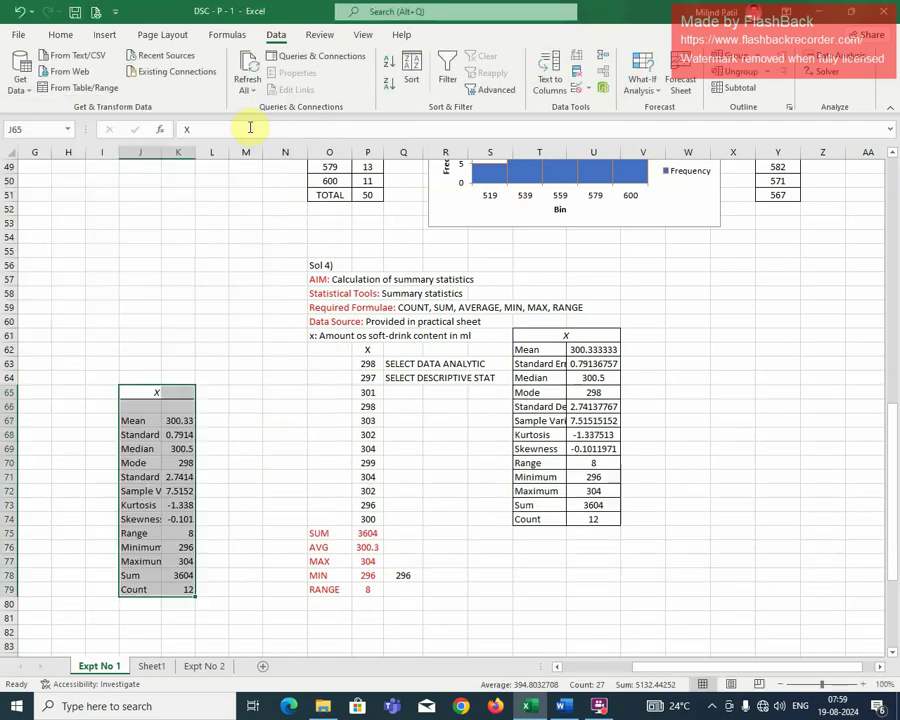
click(245, 392)
drag(195, 154, 215, 174)
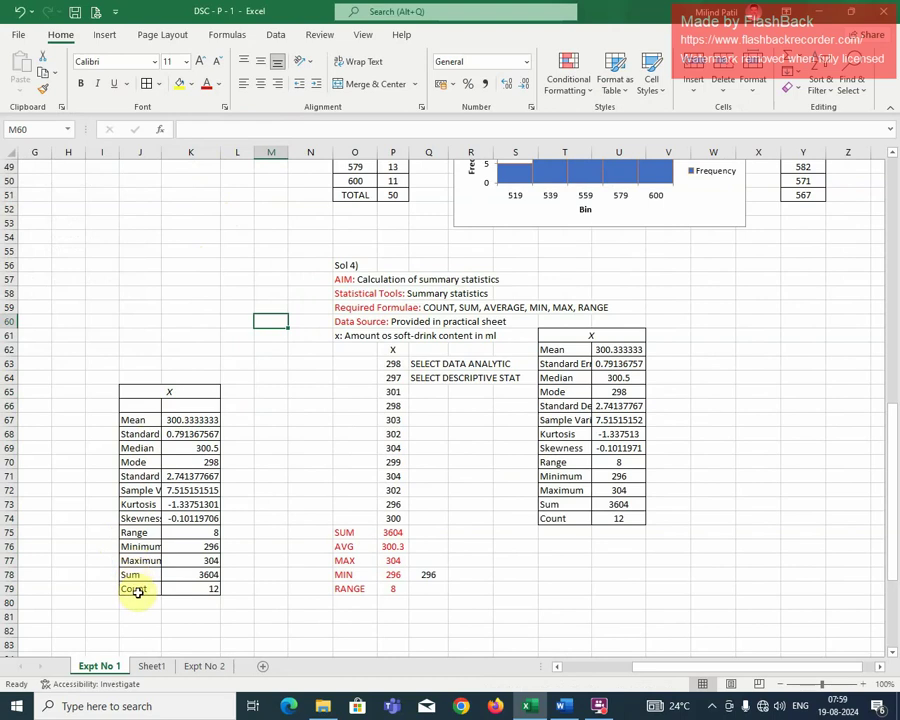
click(279, 588)
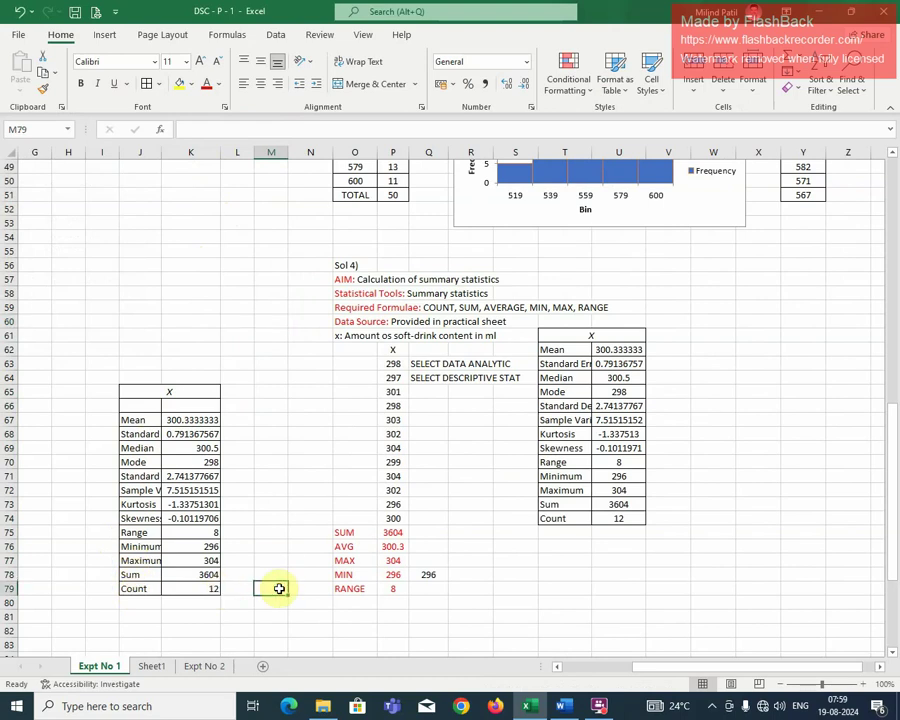